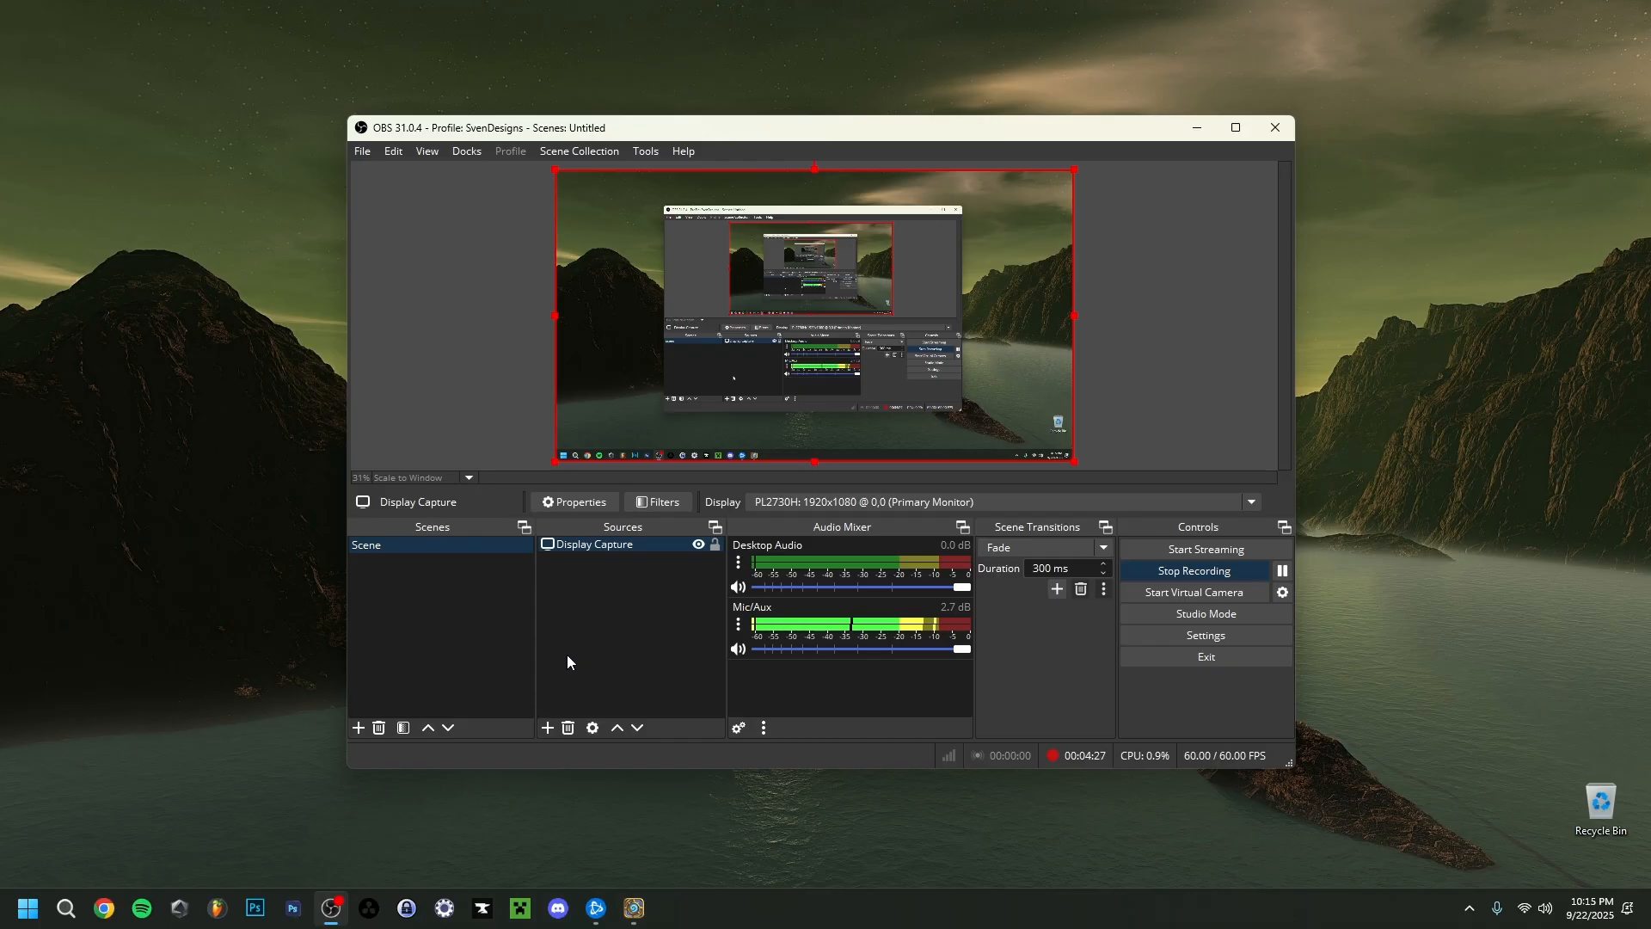
pyautogui.rightClick(423, 570)
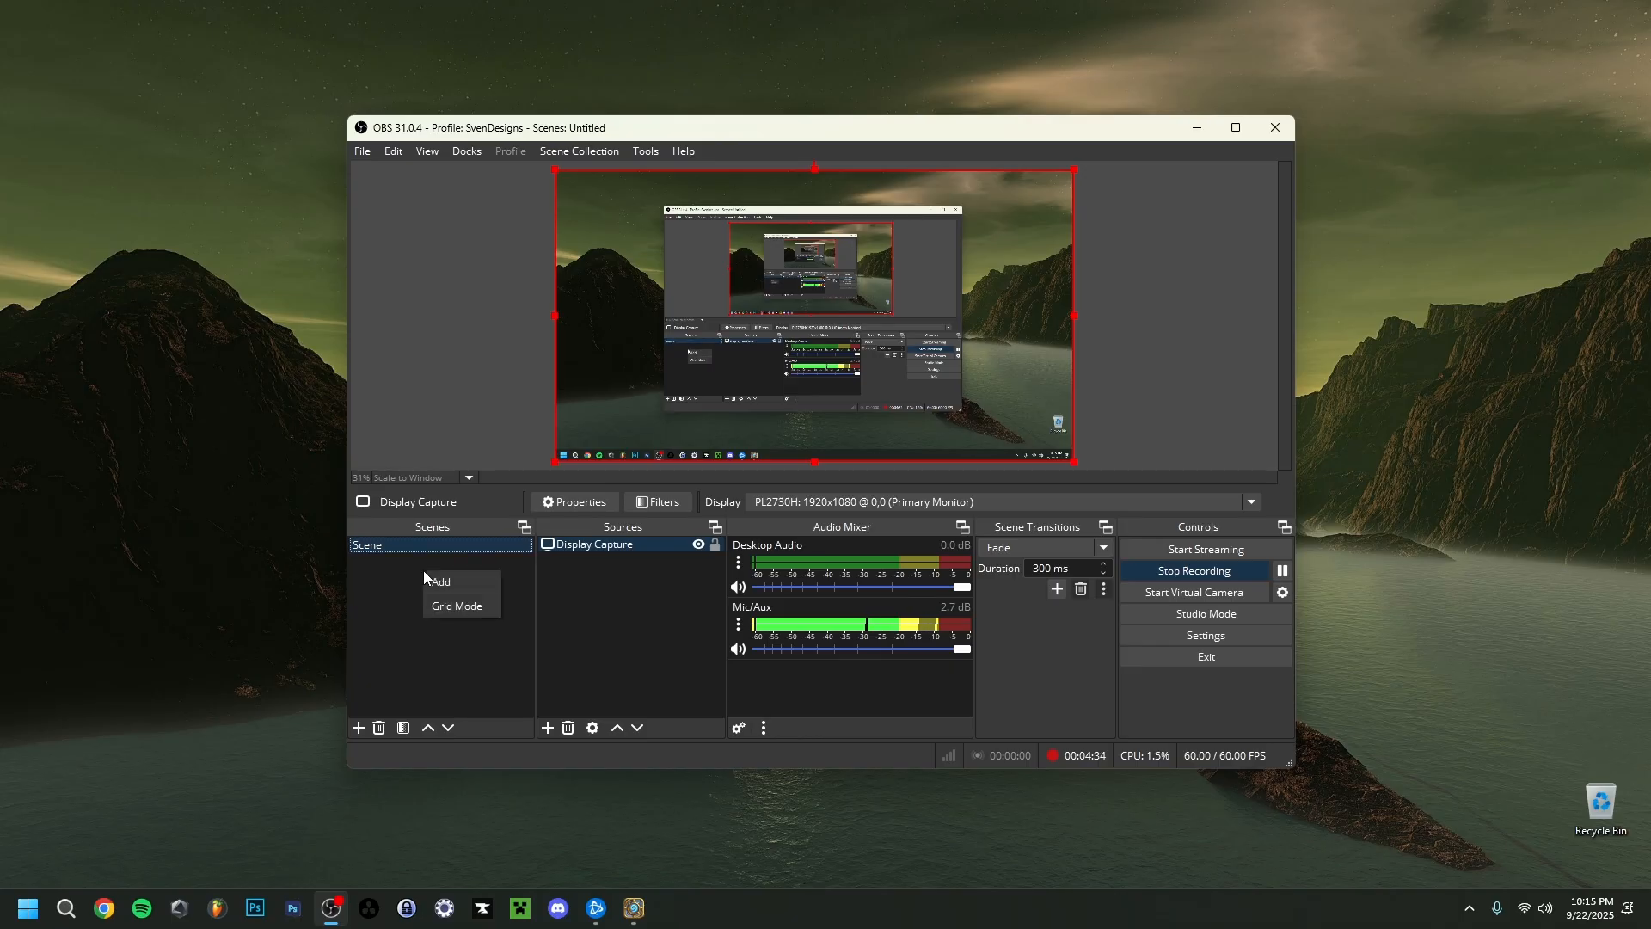
pyautogui.click(445, 585)
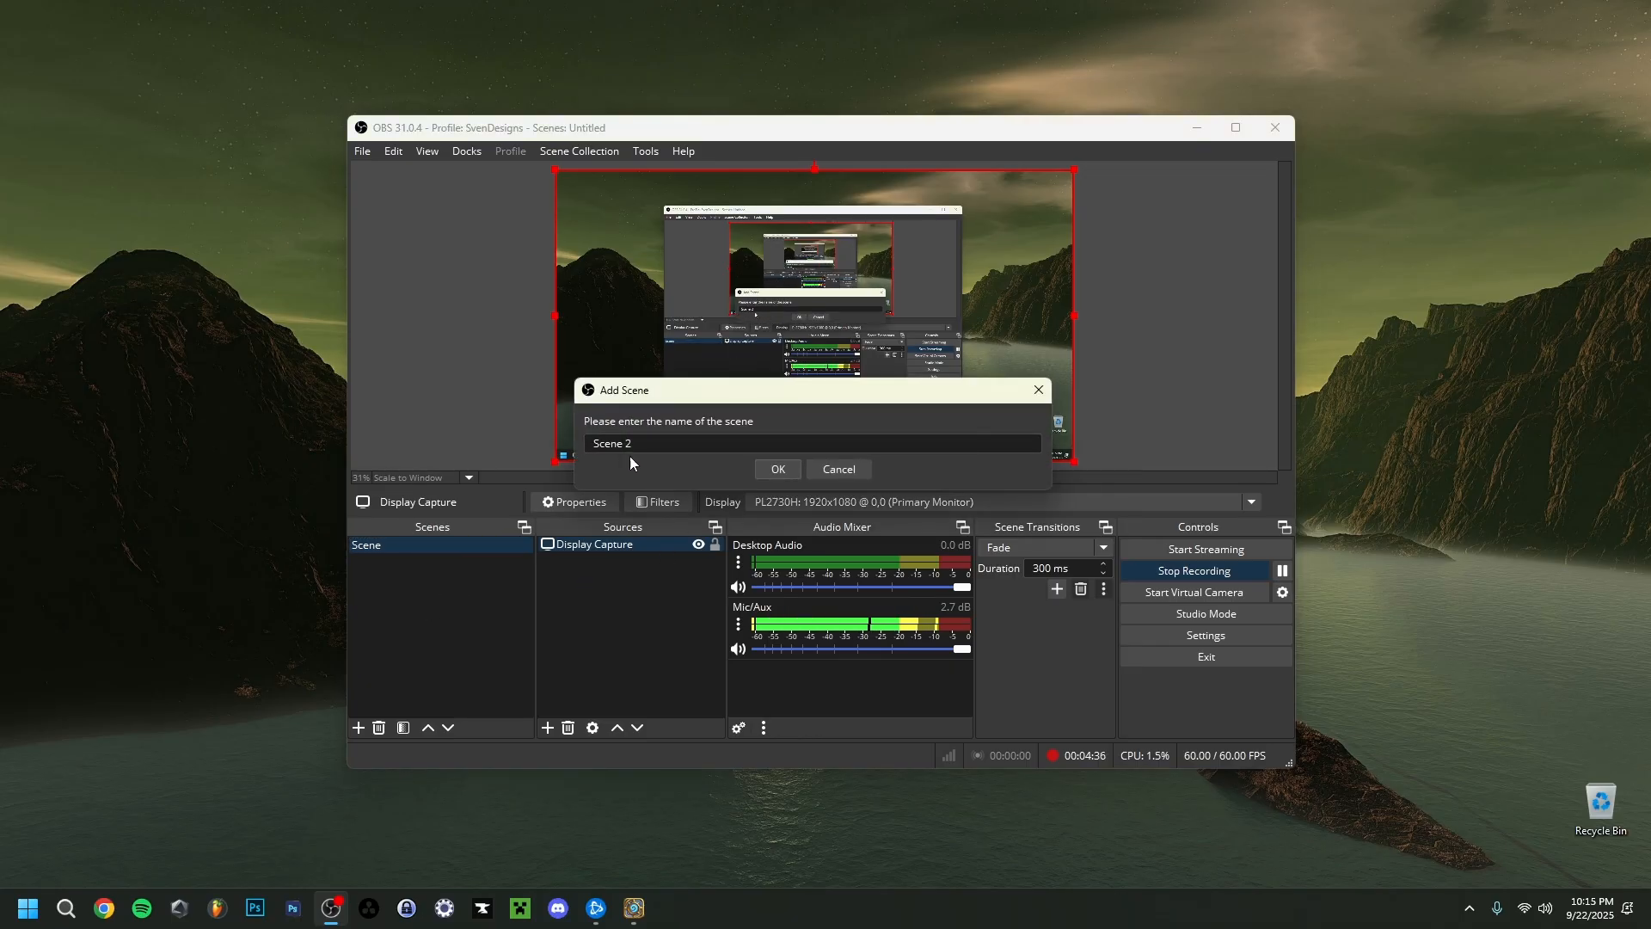
pyautogui.press('Escape')
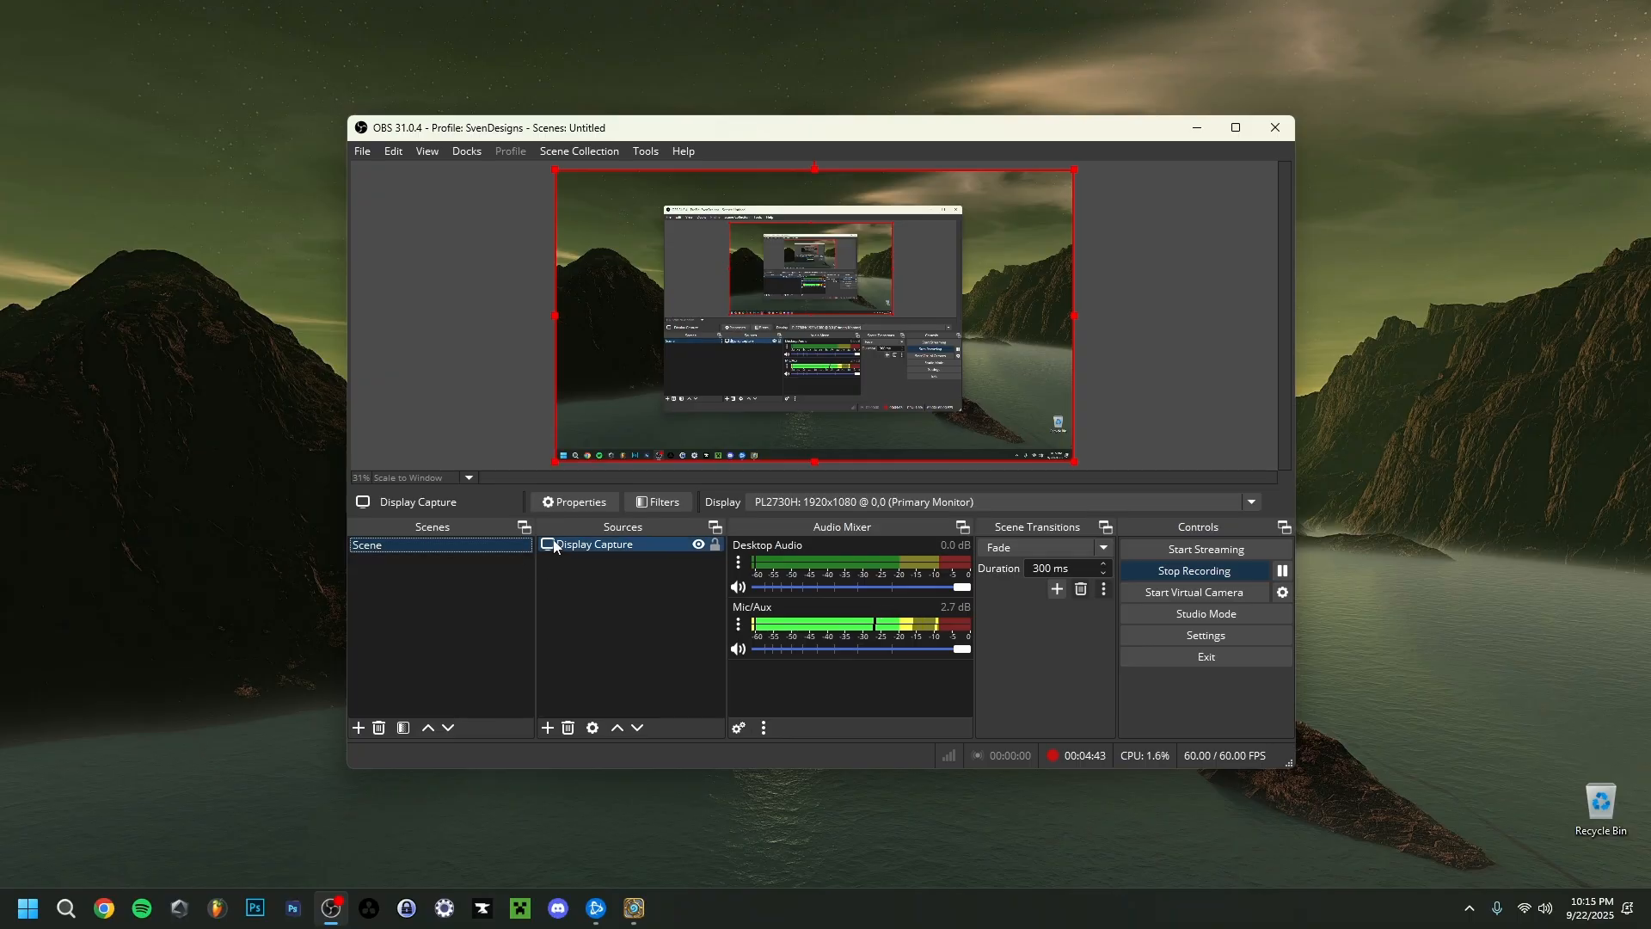
# Add a new Game Capture source to the current scene, keeping the suggested name
pyautogui.rightClick(604, 574)
pyautogui.moveTo(635, 584)
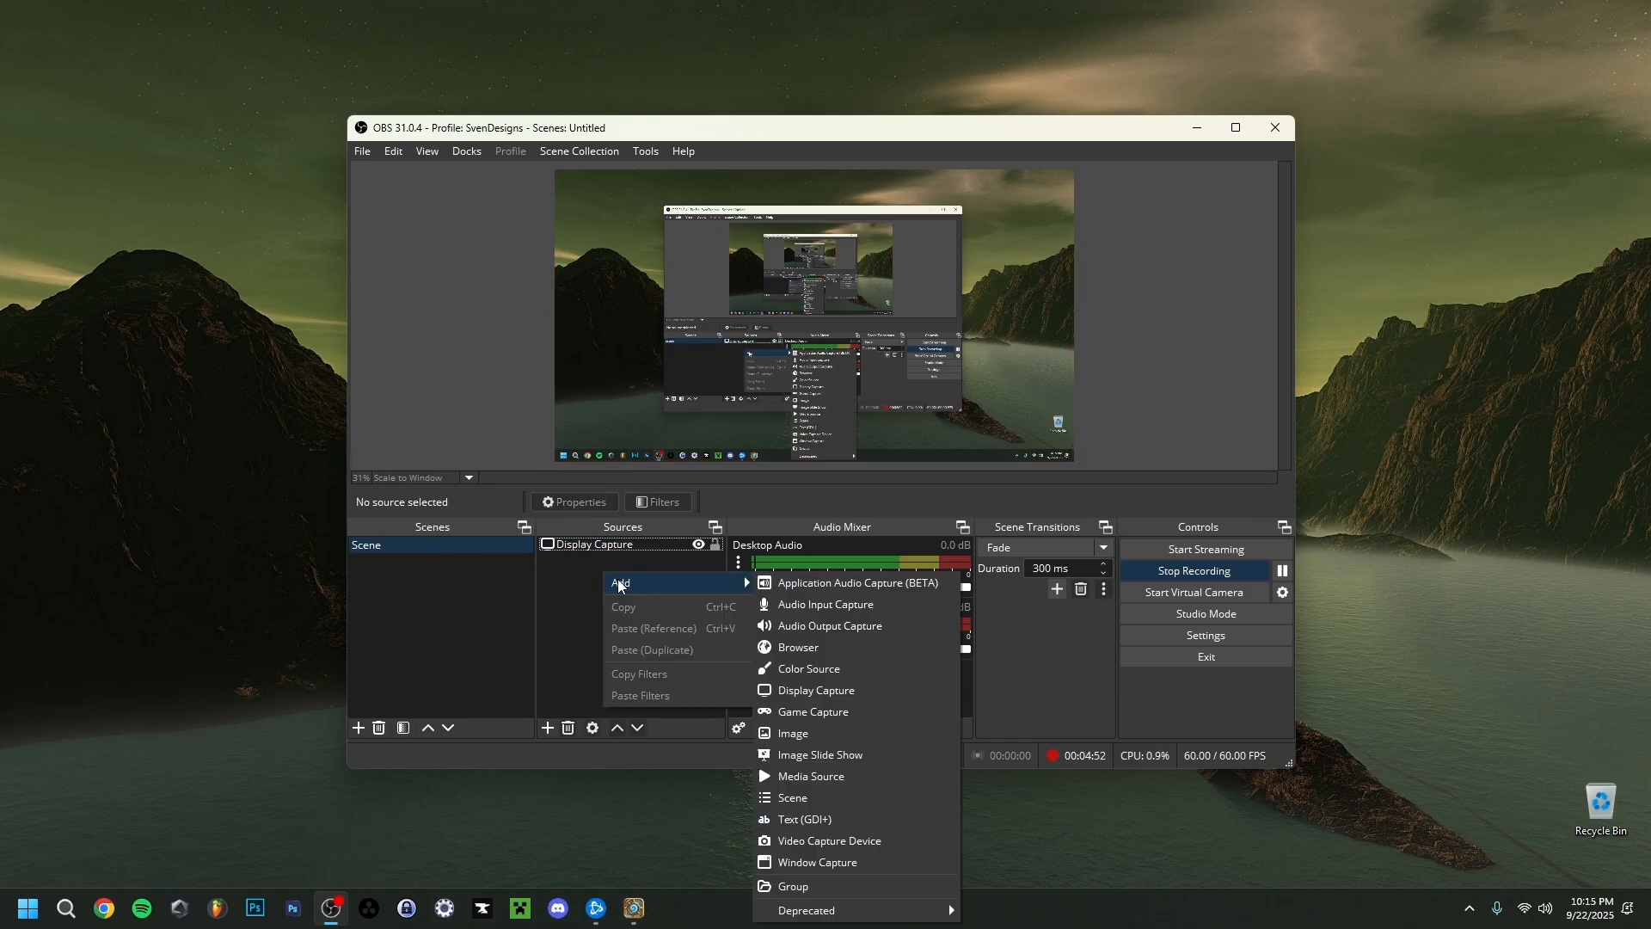
pyautogui.click(829, 709)
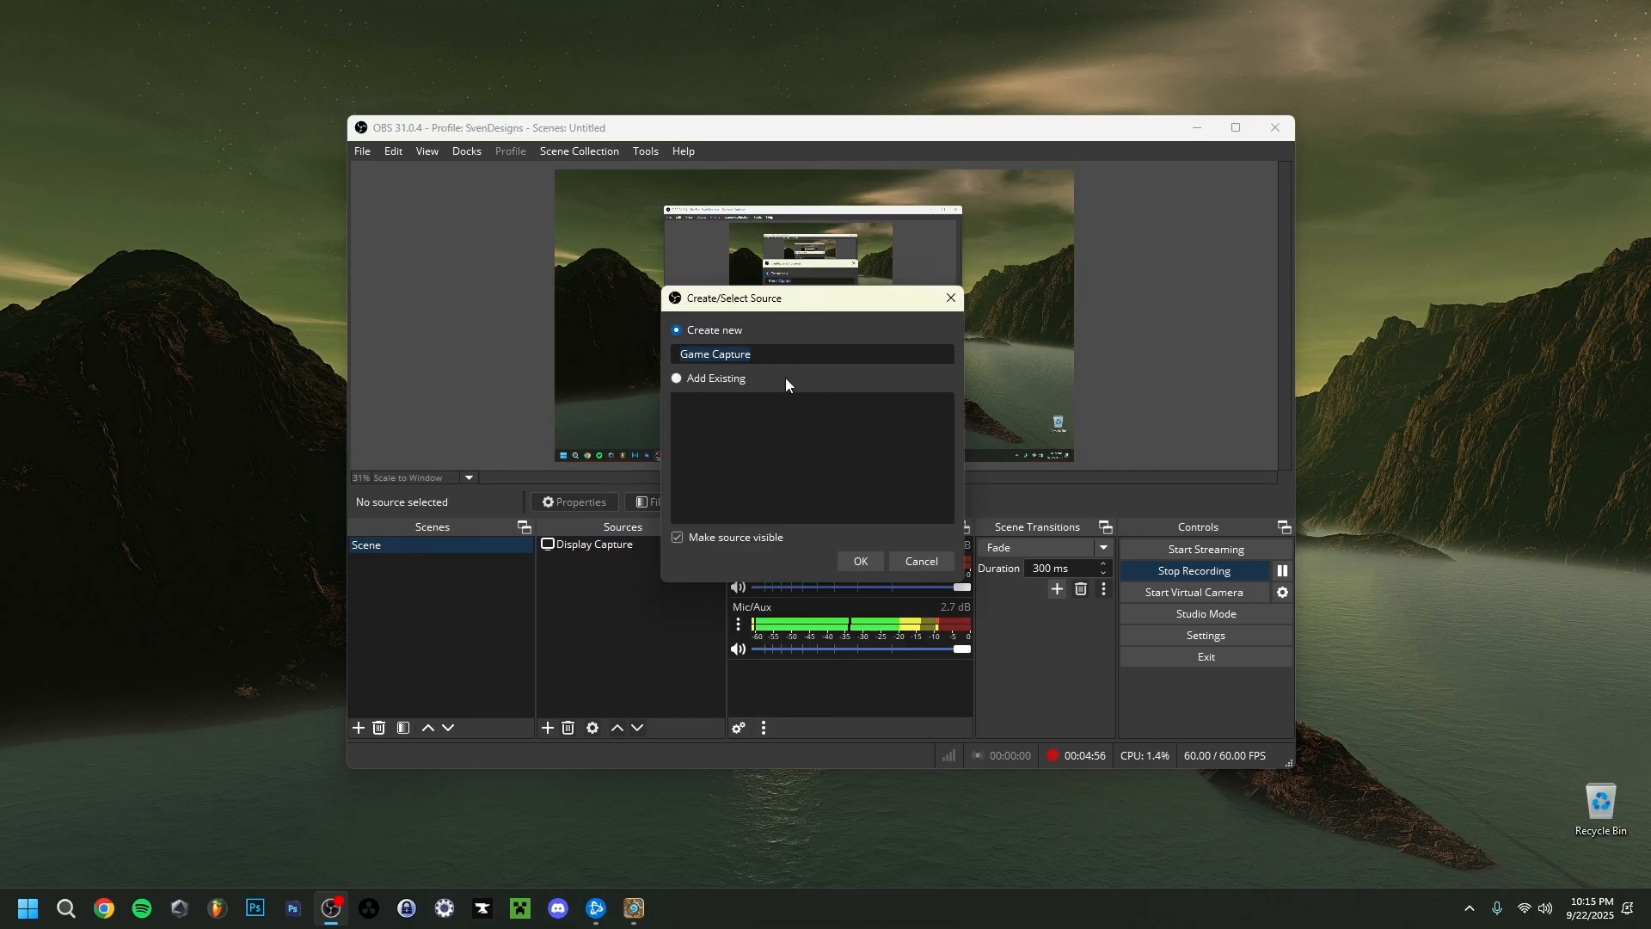
pyautogui.click(860, 561)
# Set the Game Capture mode to Capture specific window and choose the Hearthstone window
pyautogui.click(670, 459)
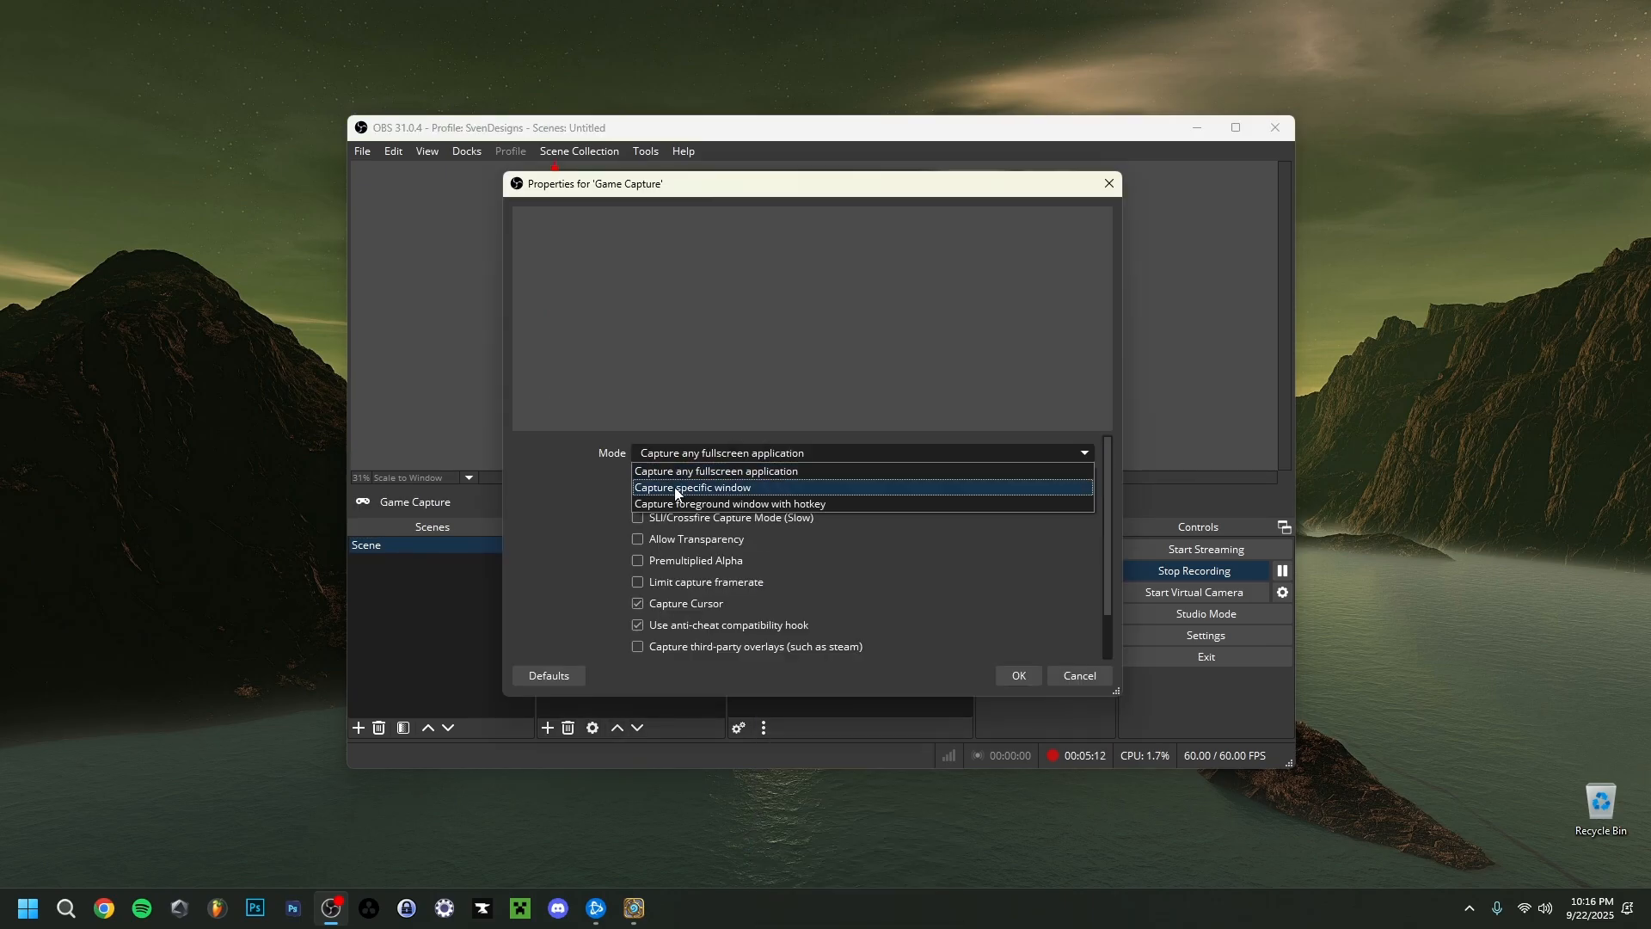
pyautogui.click(697, 488)
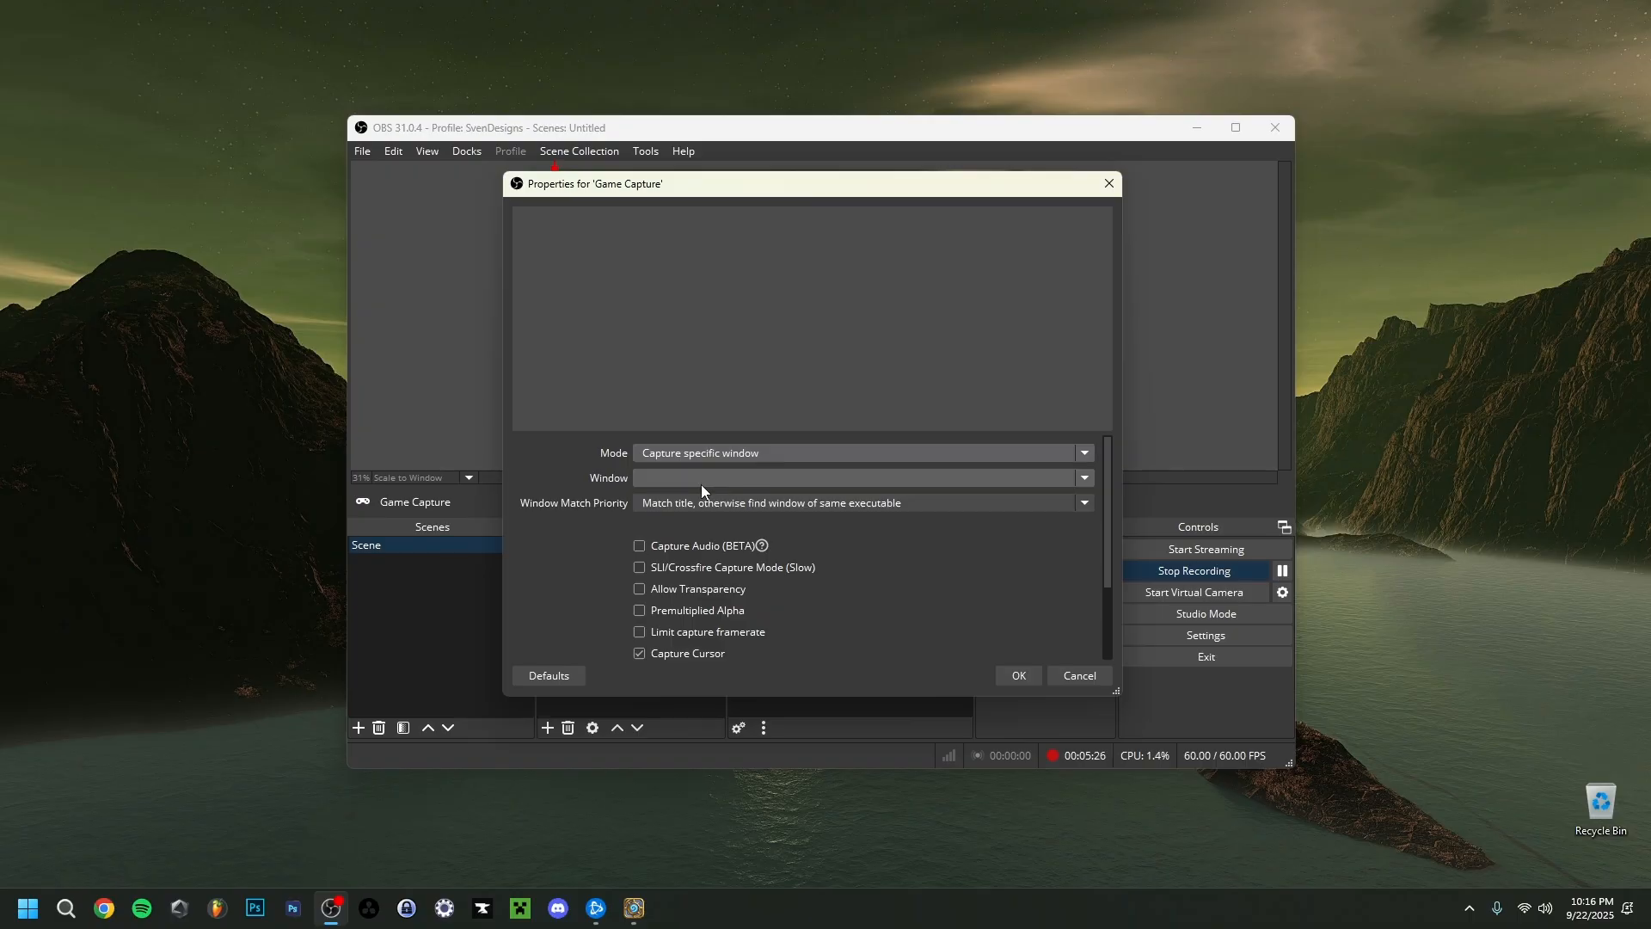
pyautogui.click(682, 478)
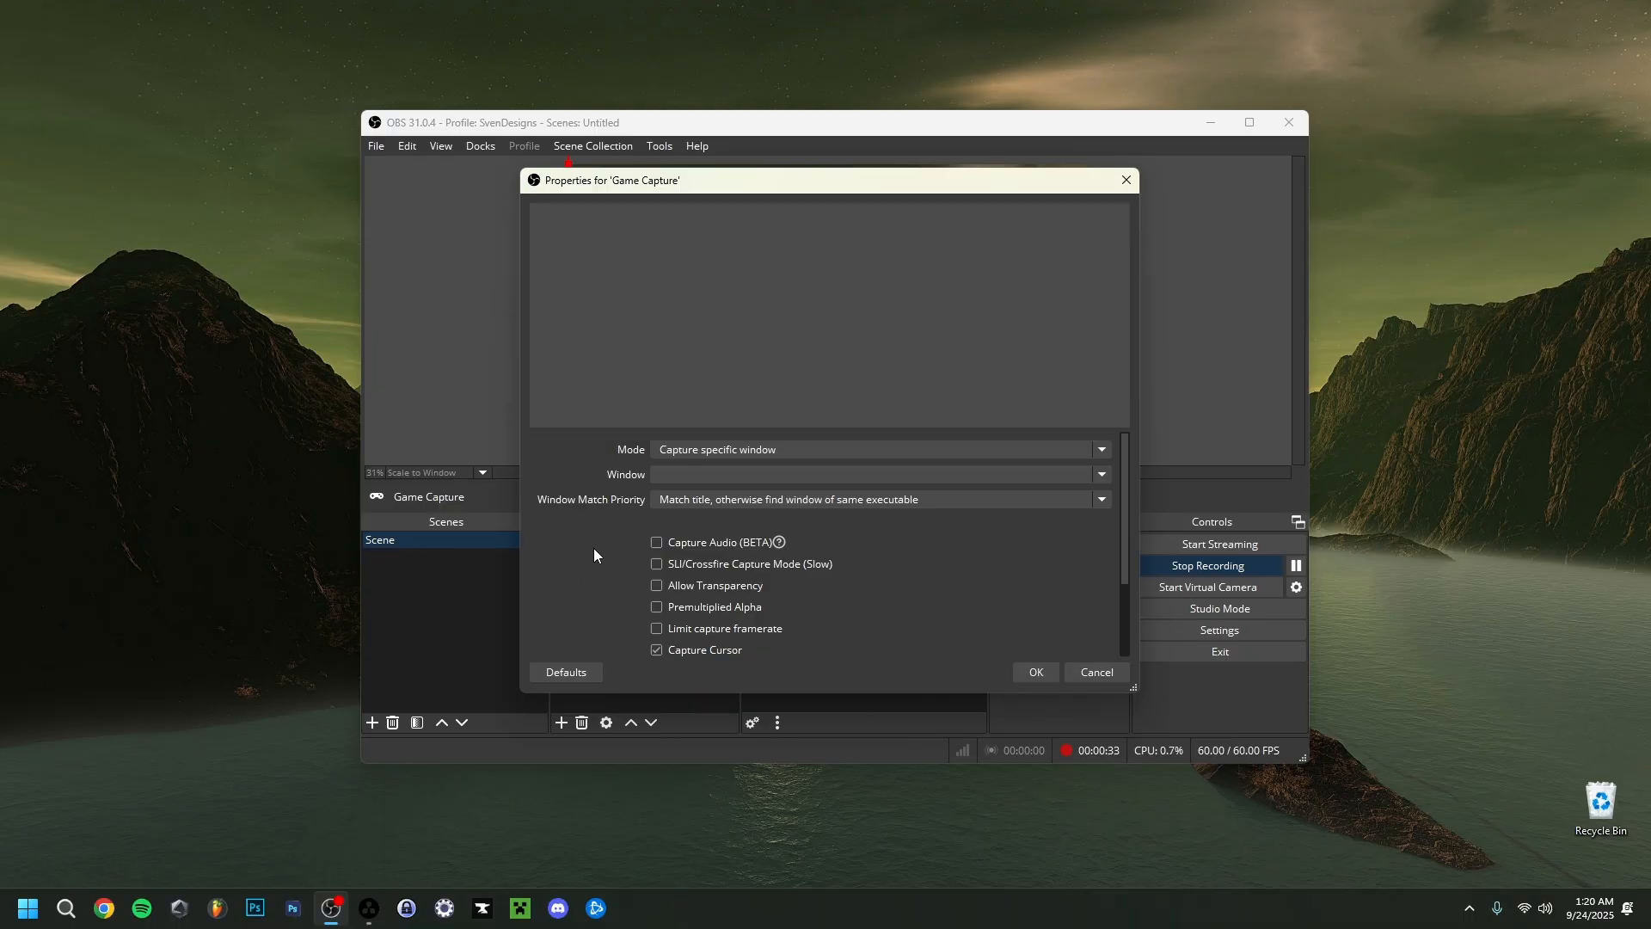
pyautogui.scroll(-3, 593, 548)
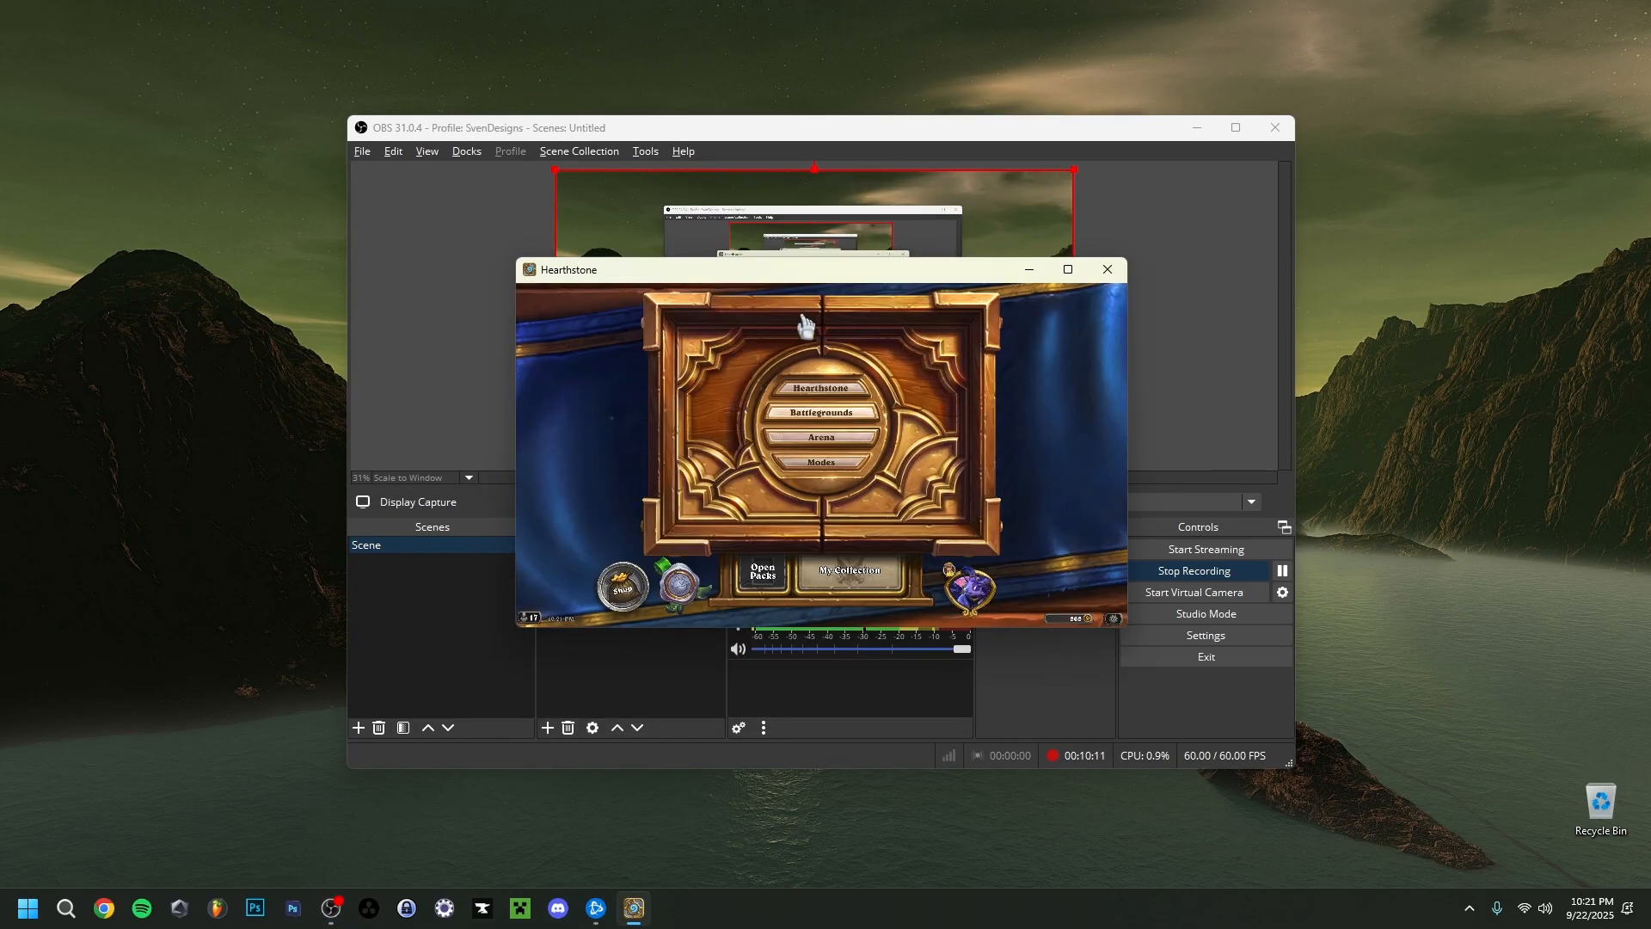
# Make the Game Capture source visible and bring up the Hearthstone window to check the capture
pyautogui.click(1032, 260)
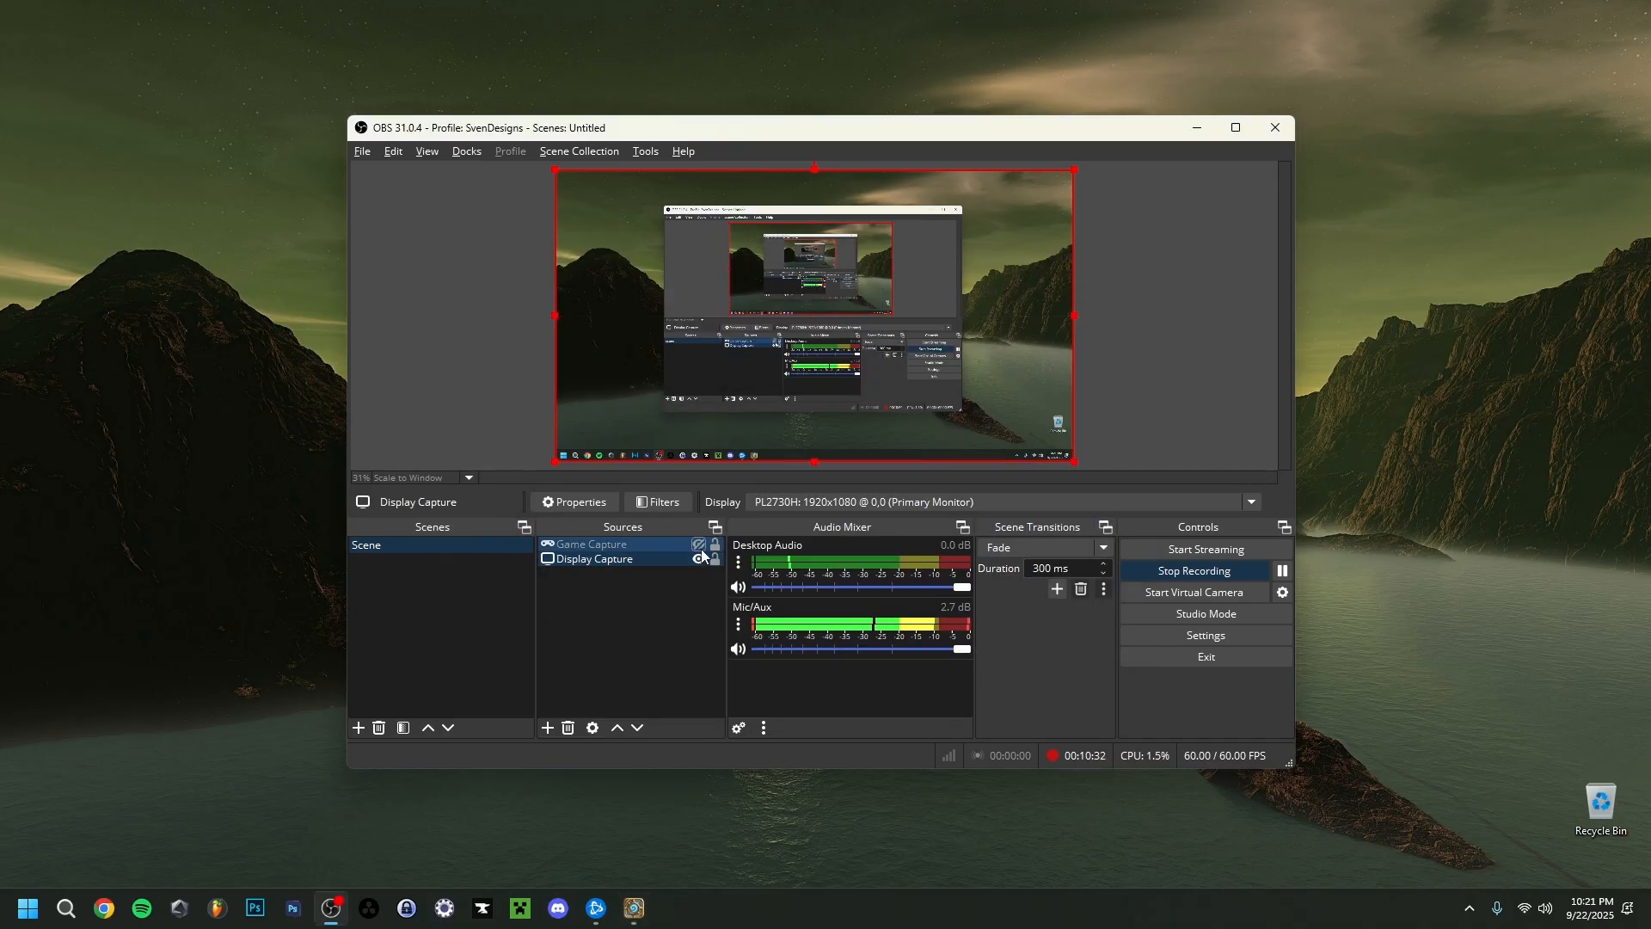
pyautogui.click(699, 545)
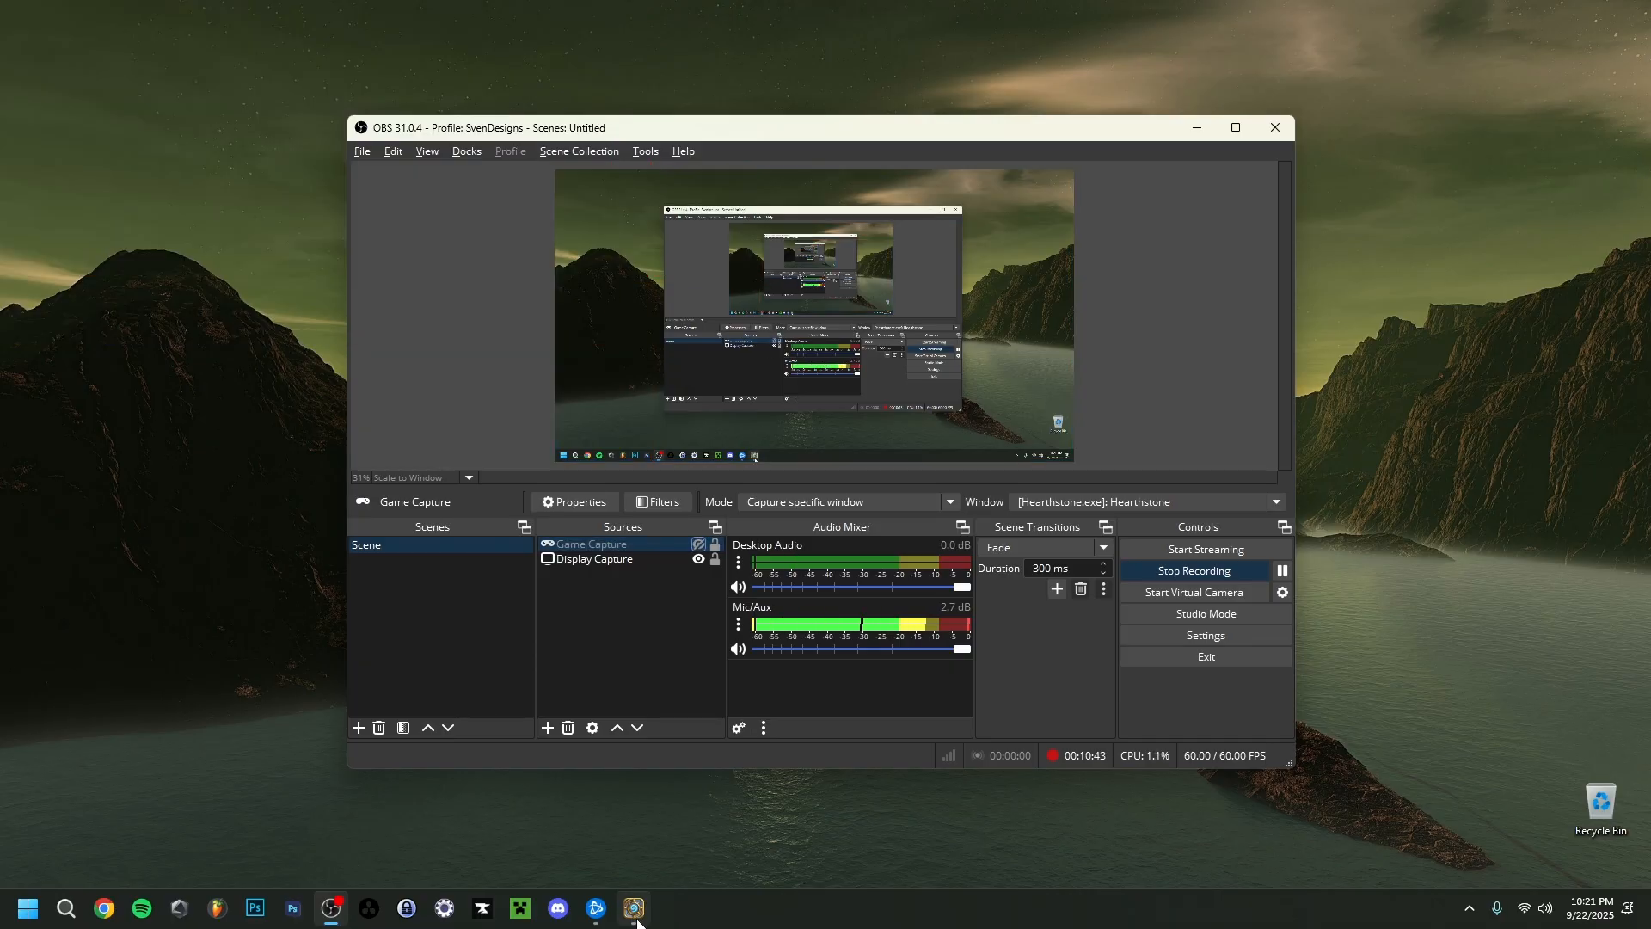
pyautogui.click(634, 908)
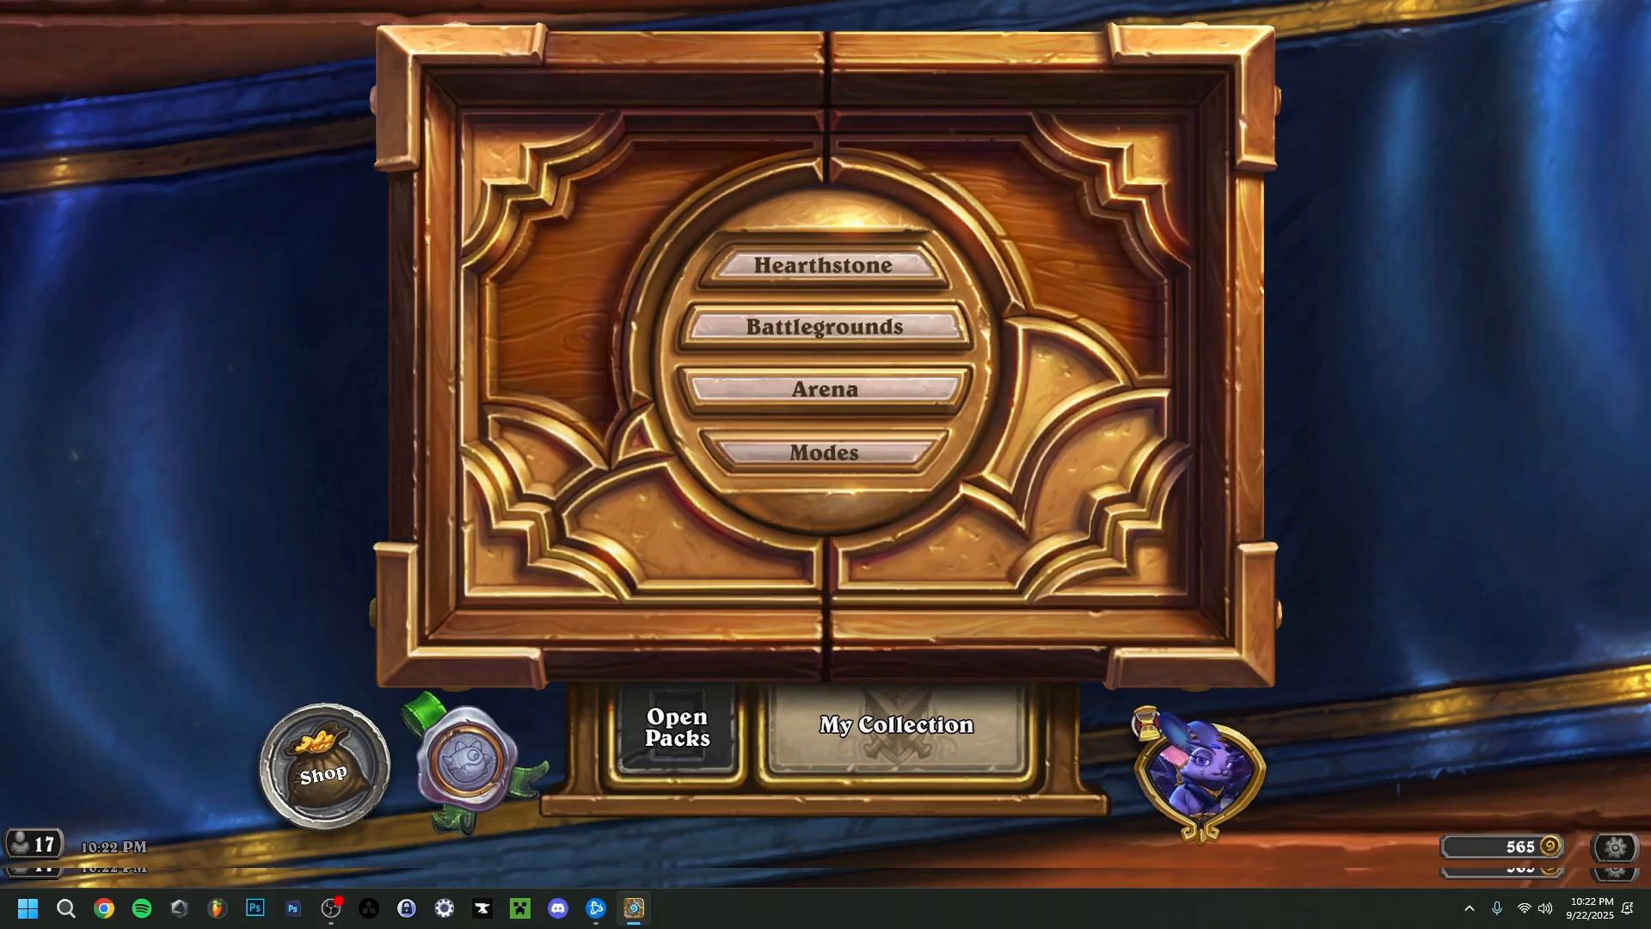
pyautogui.click(1549, 12)
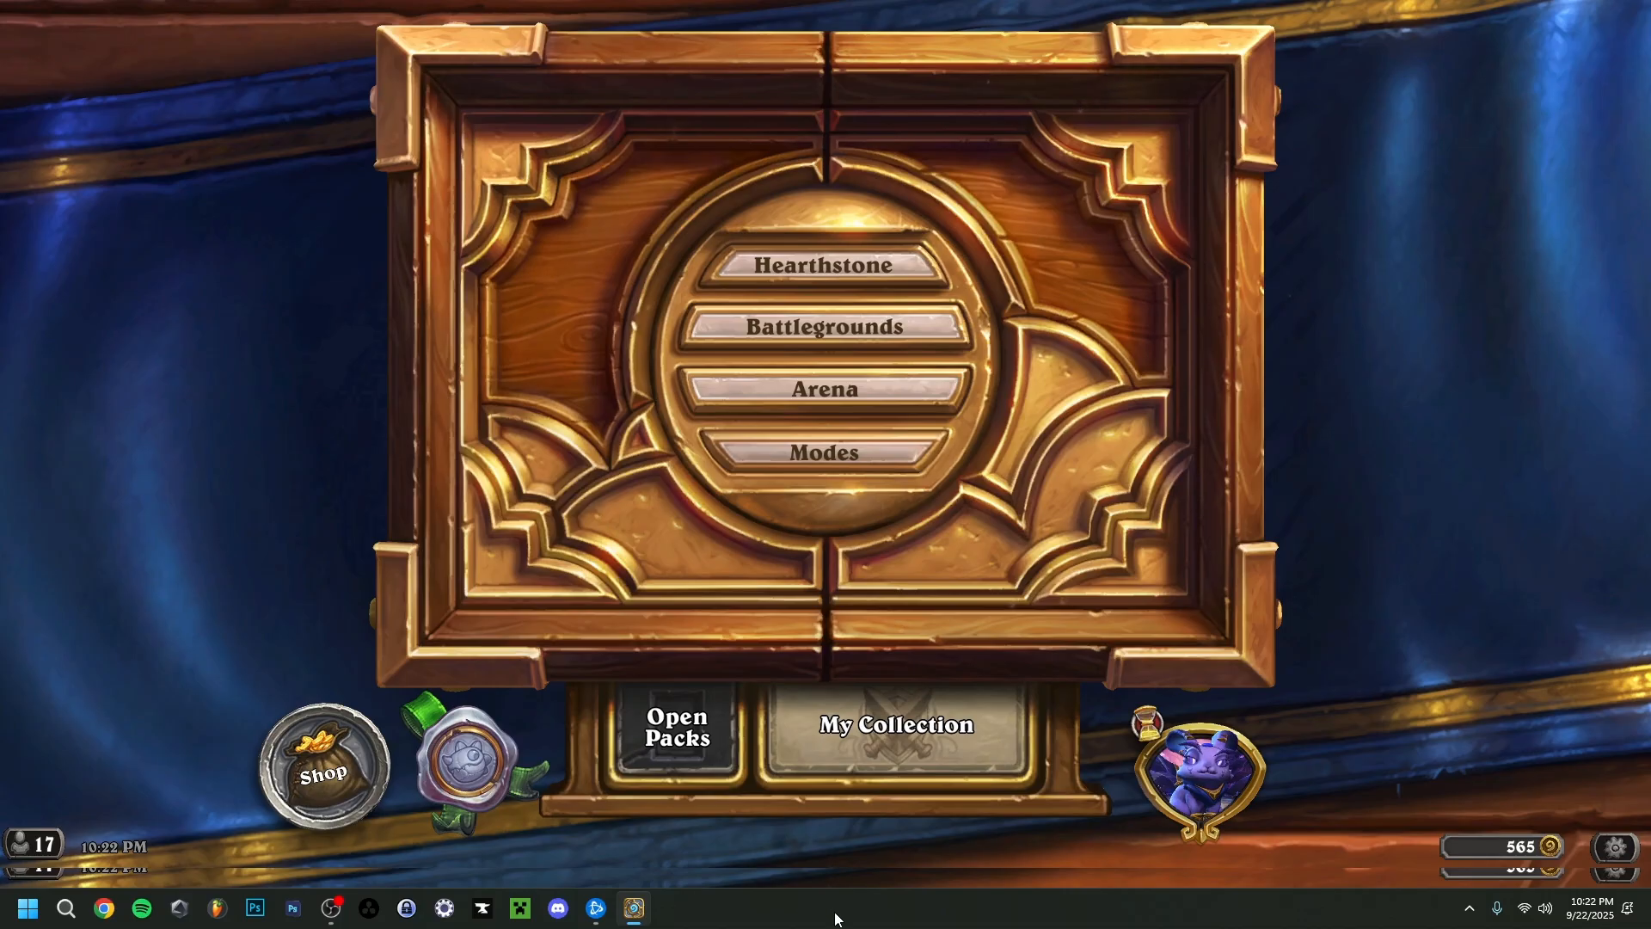
pyautogui.hotkey('alt', 'Tab')
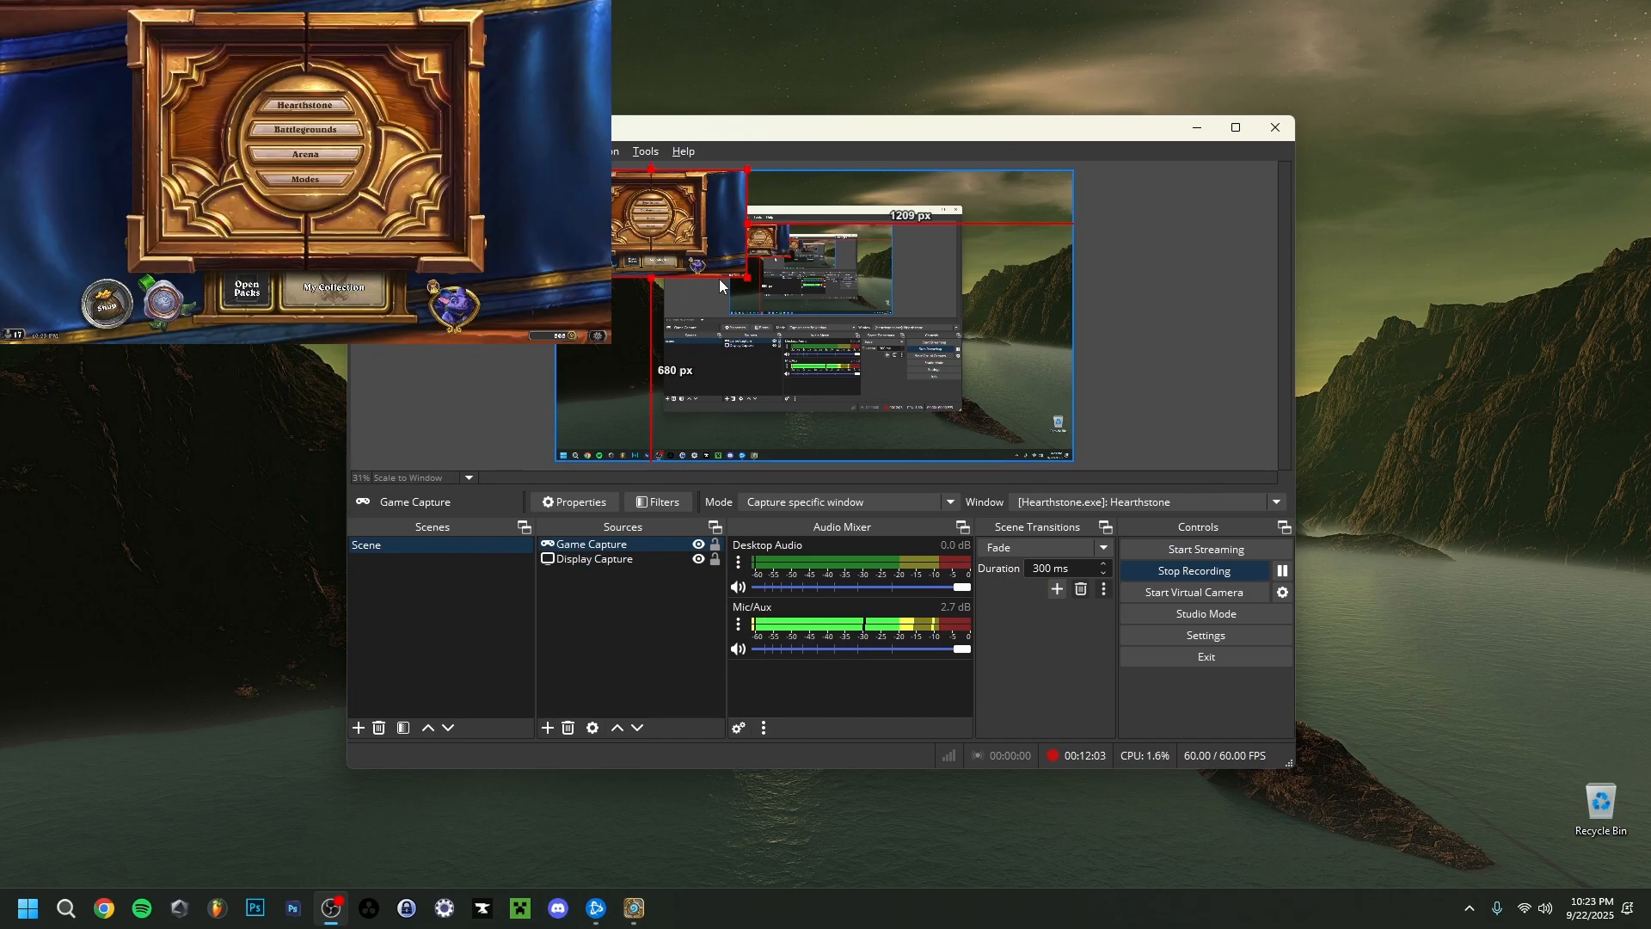
# Hide and reshow the Display Capture source, and try stretching the Game Capture to fill the canvas
pyautogui.click(698, 560)
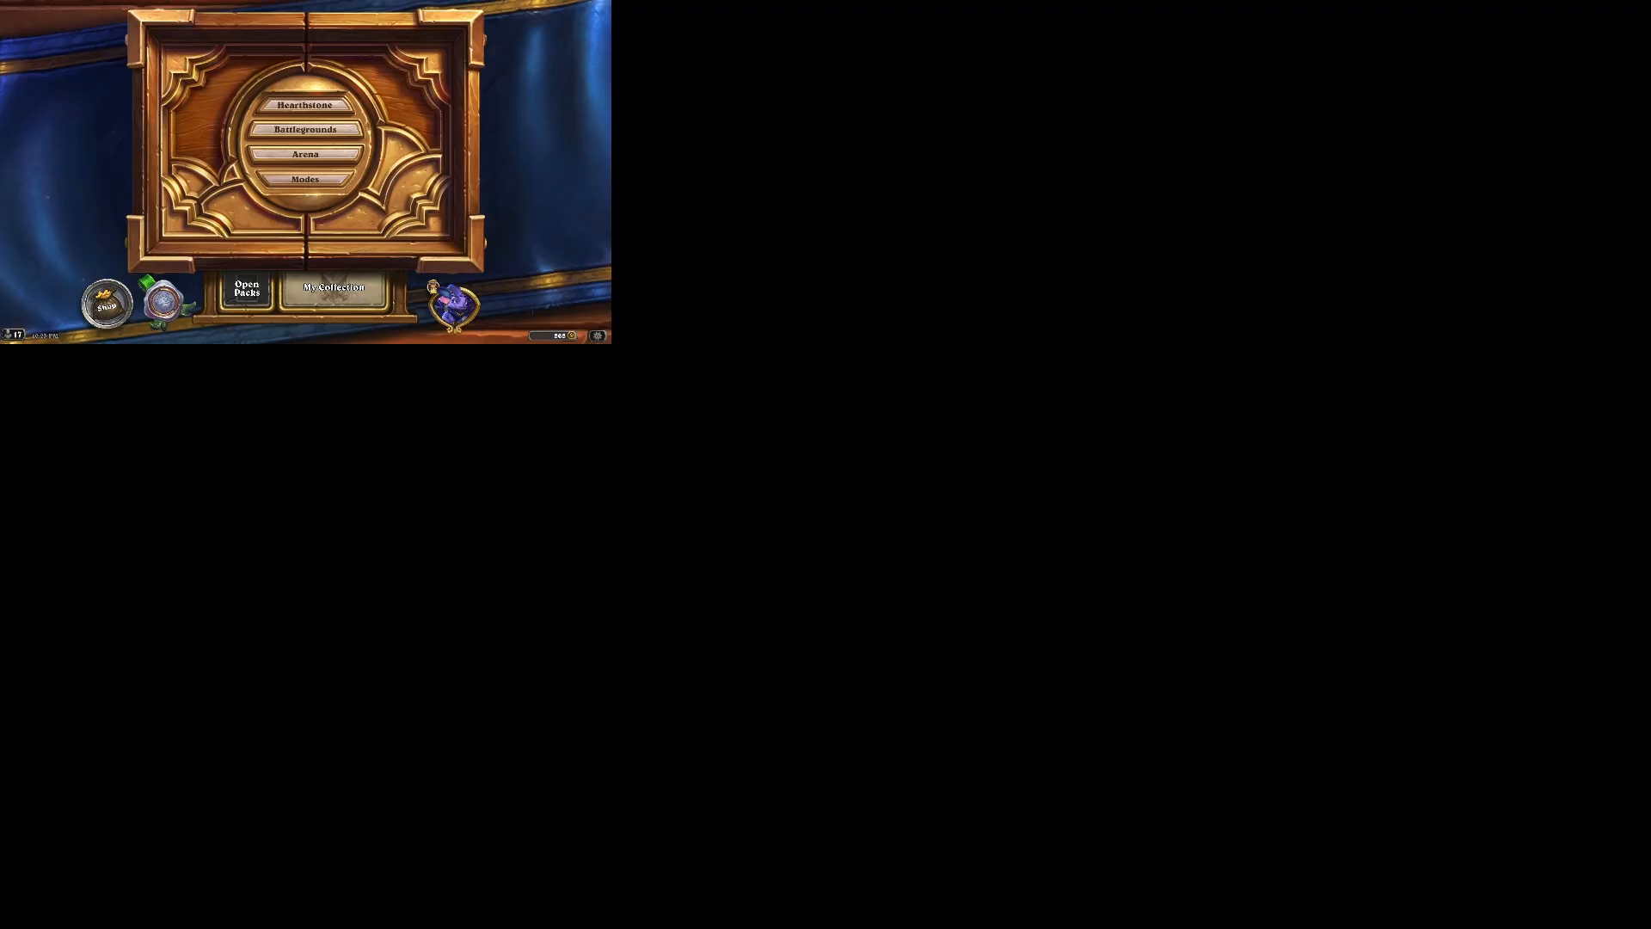
pyautogui.click(697, 559)
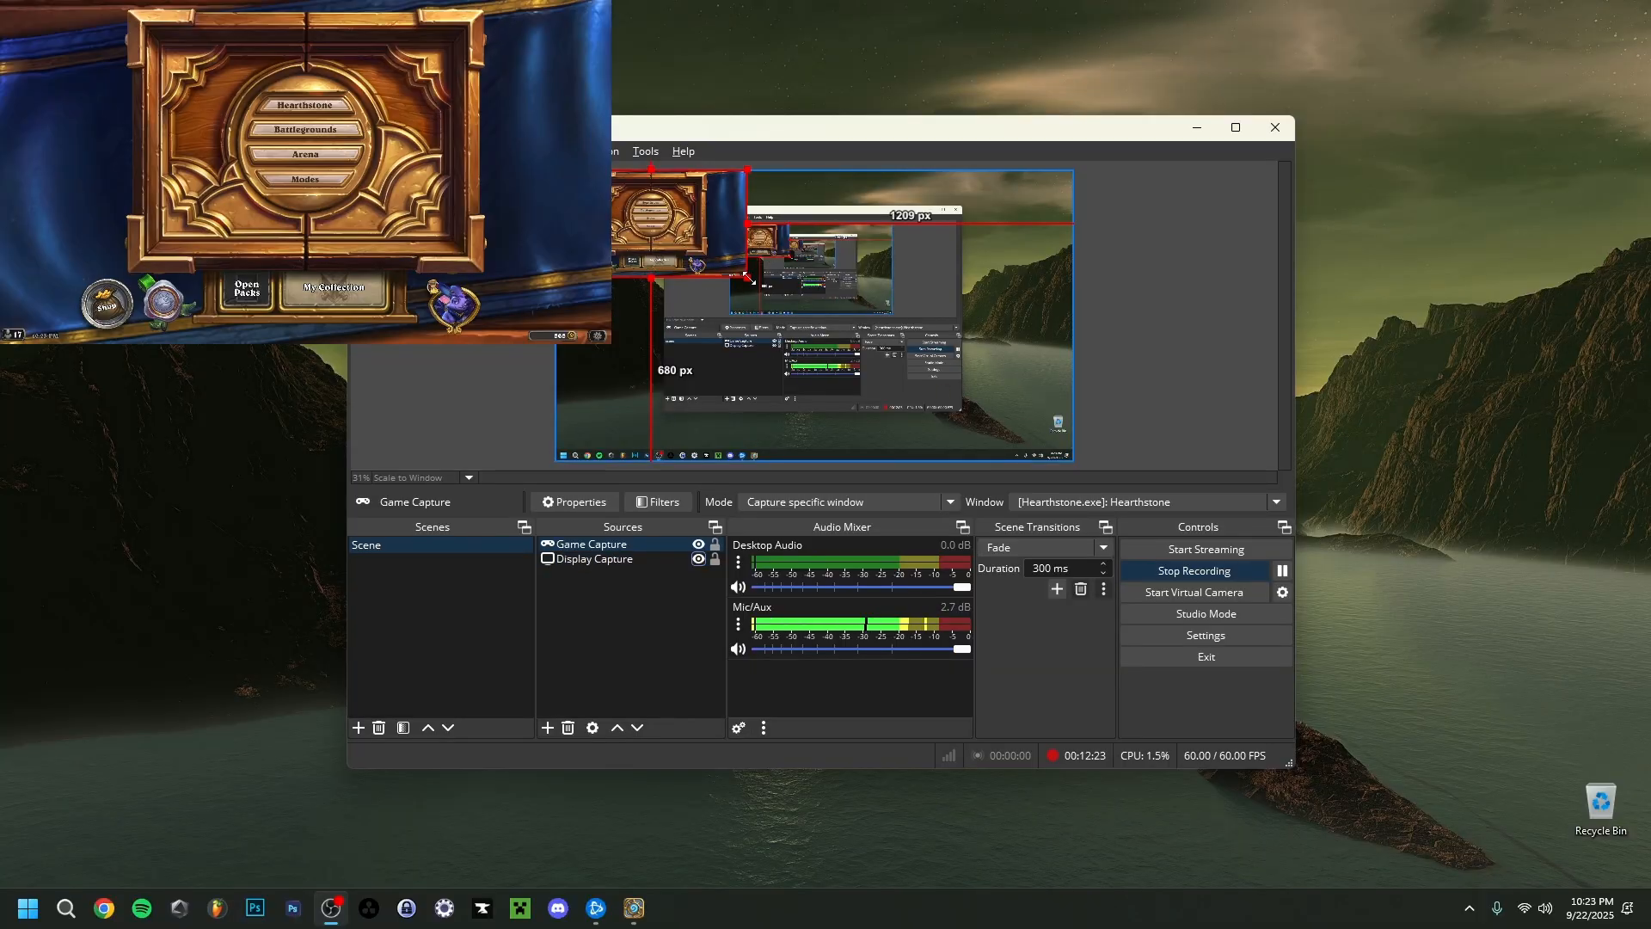
pyautogui.moveTo(748, 278); pyautogui.dragTo(1072, 461)
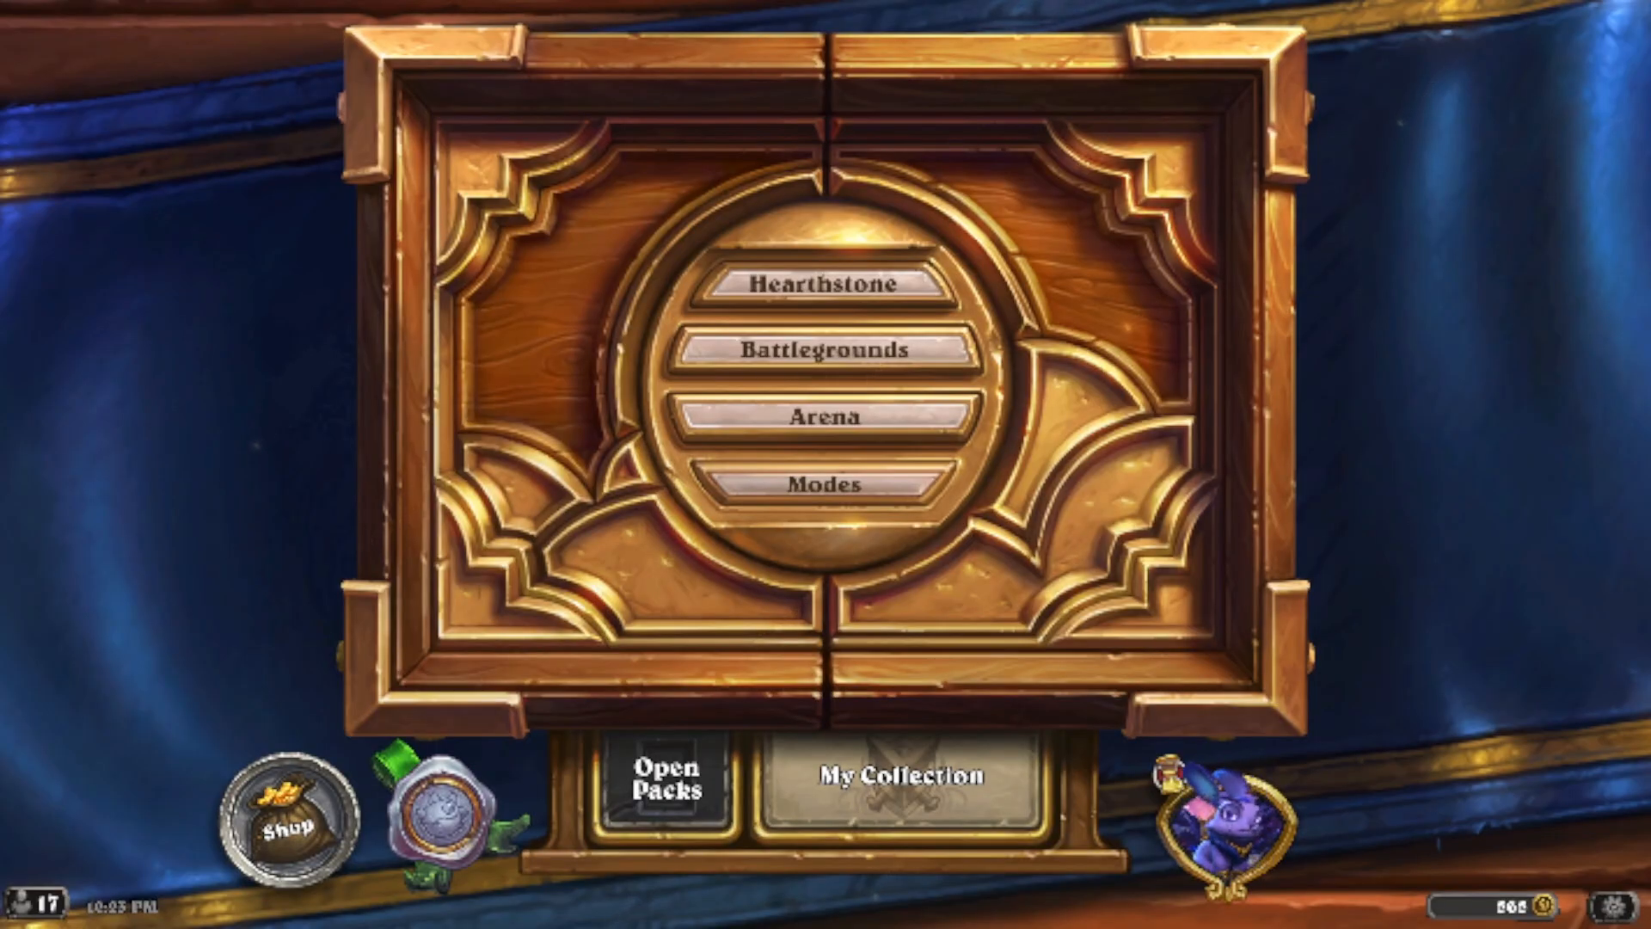
pyautogui.moveTo(1072, 461); pyautogui.dragTo(650, 276)
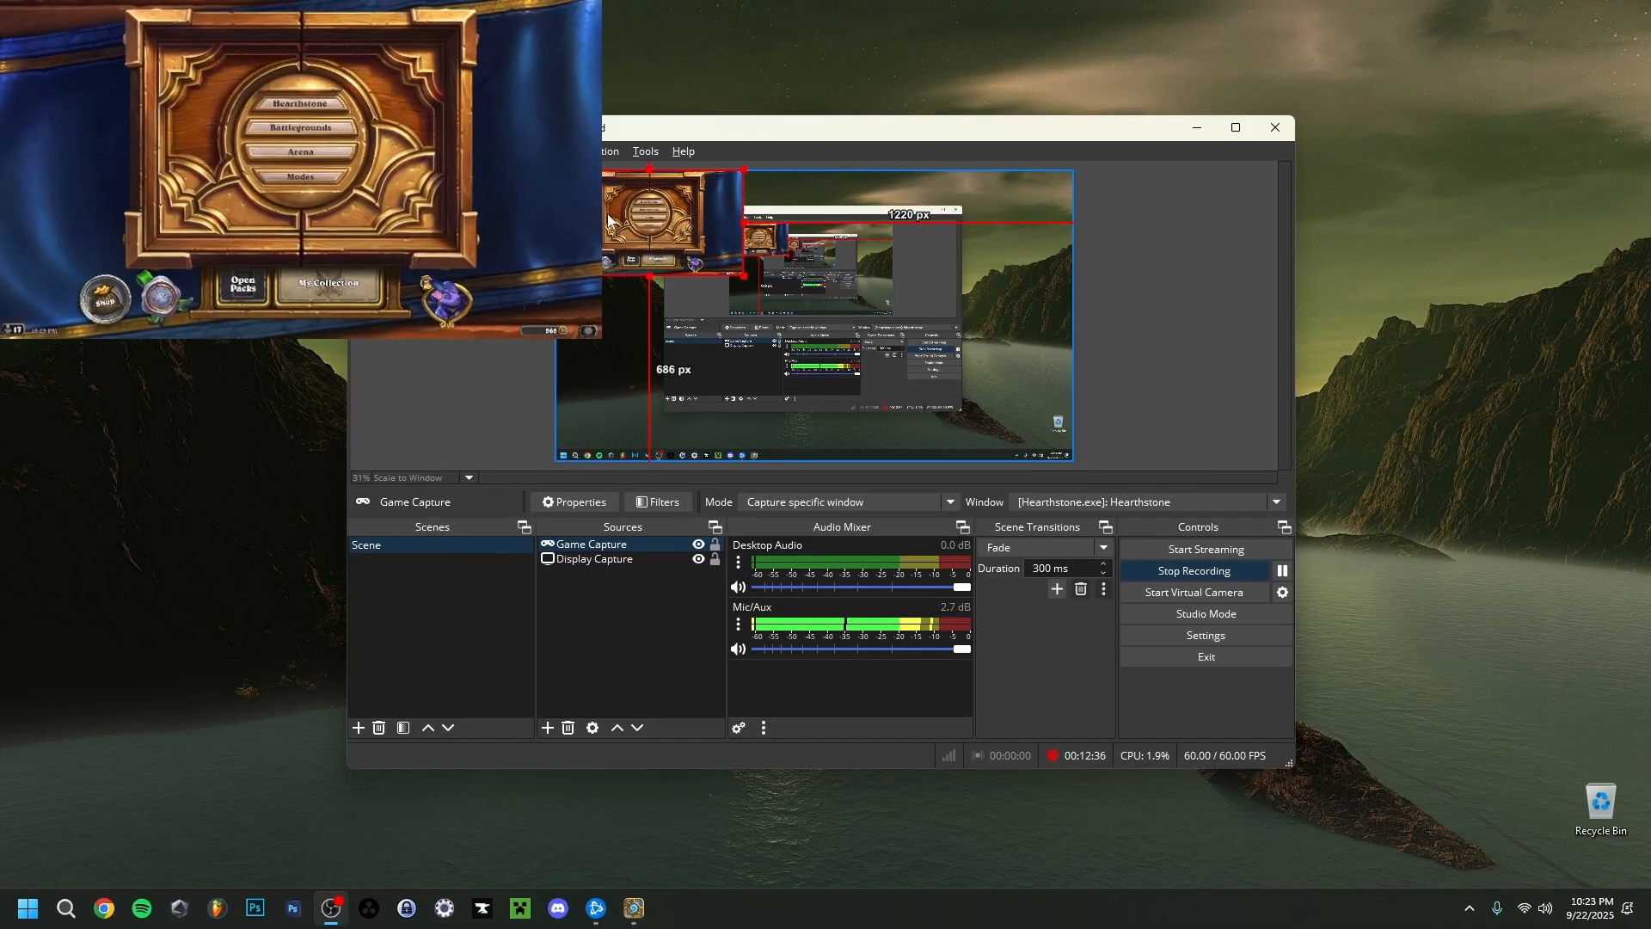
pyautogui.rightClick(658, 228)
pyautogui.moveTo(783, 623)
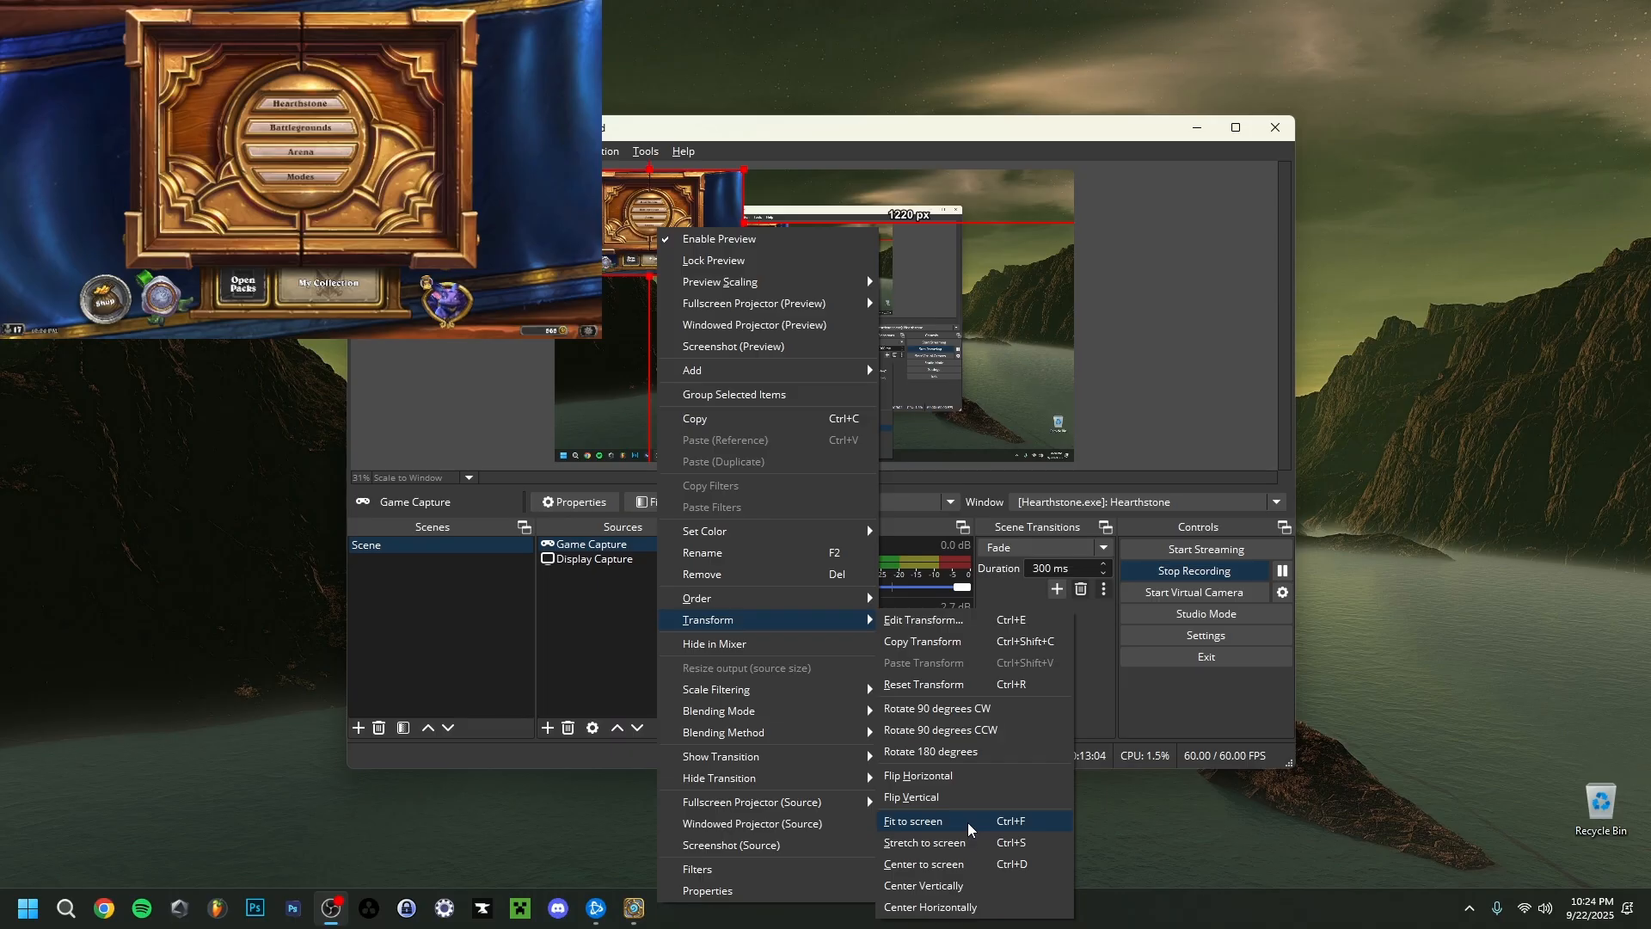
pyautogui.click(442, 402)
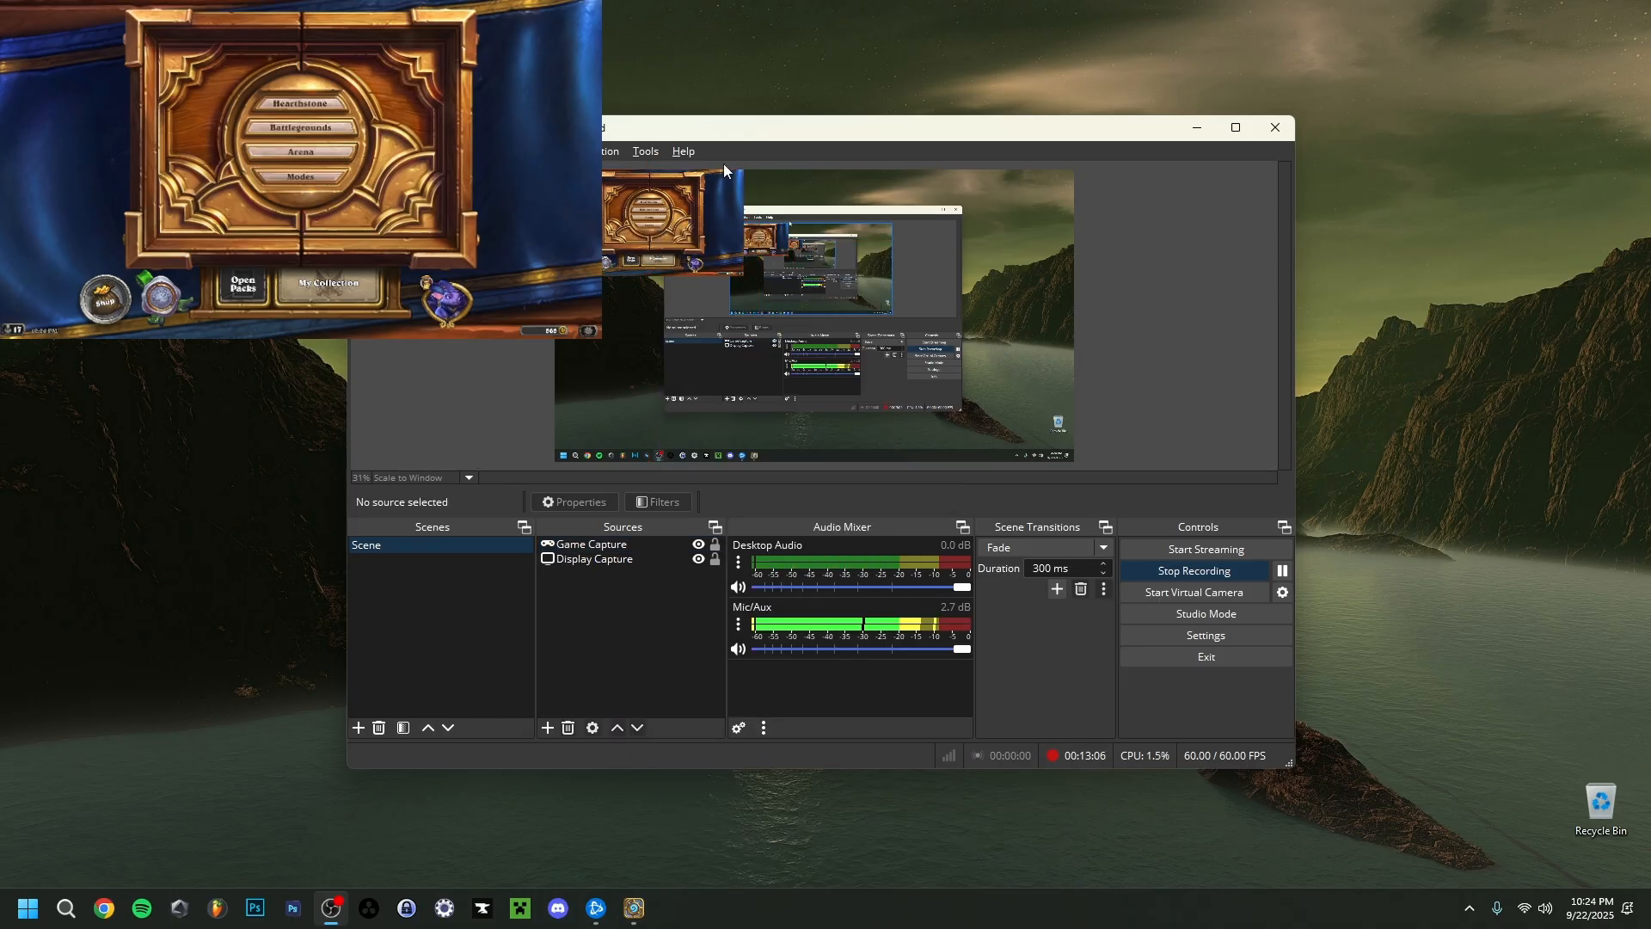
# Select the Game Capture in the preview, move it, and maximize the Hearthstone window
pyautogui.click(739, 237)
pyautogui.moveTo(710, 215); pyautogui.dragTo(492, 247)
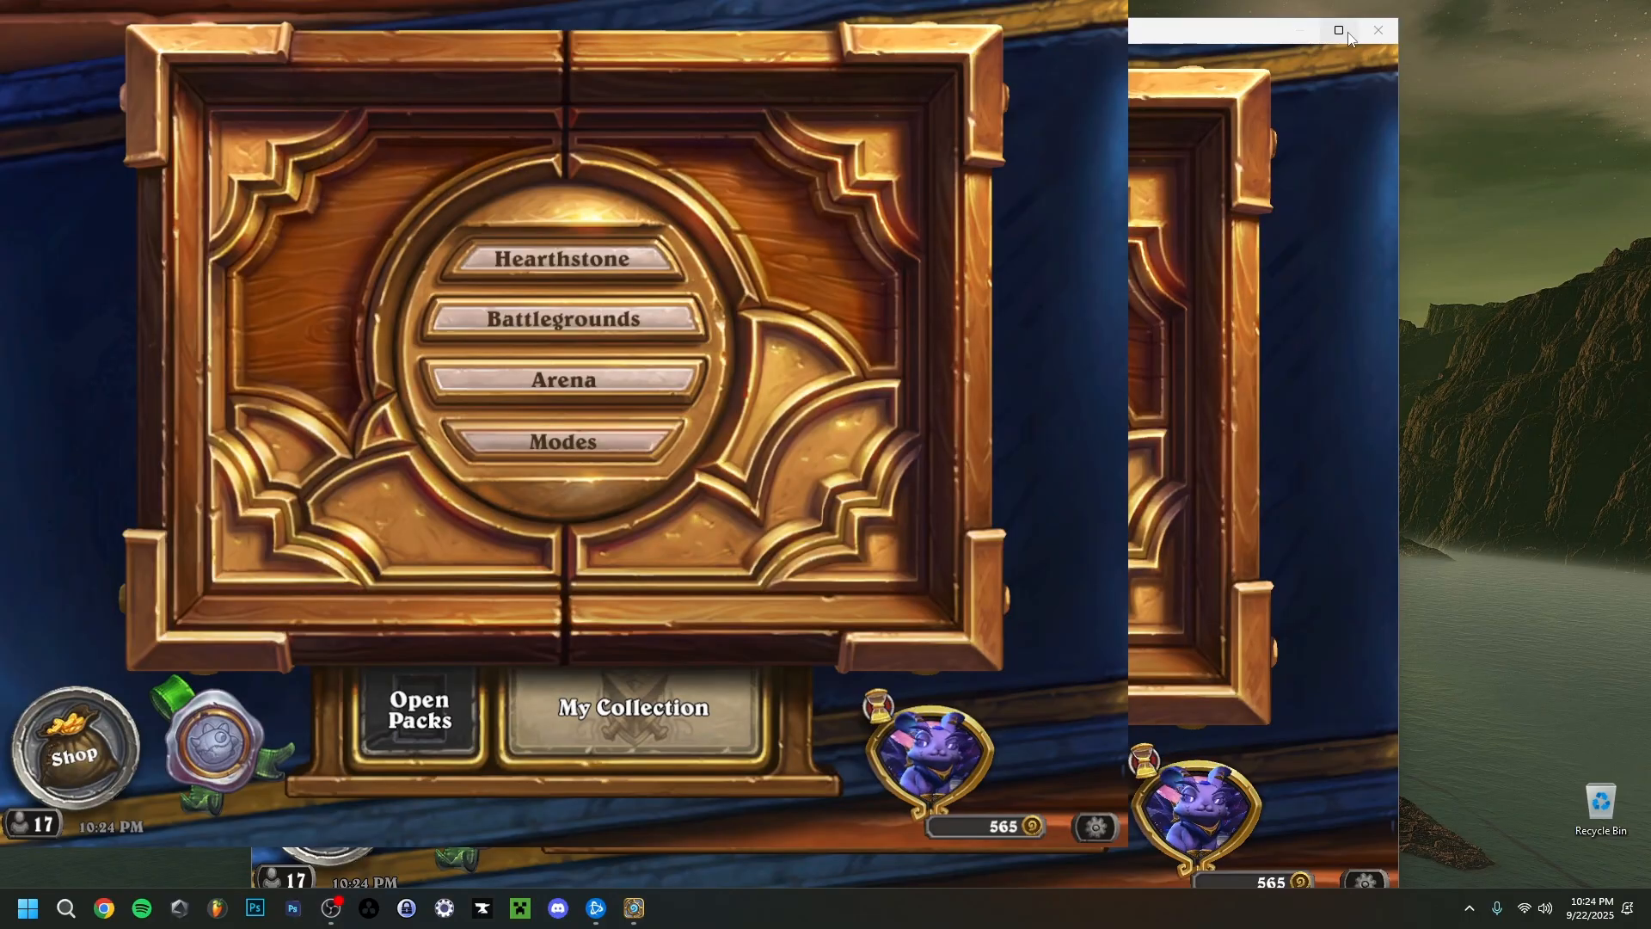
pyautogui.click(1339, 31)
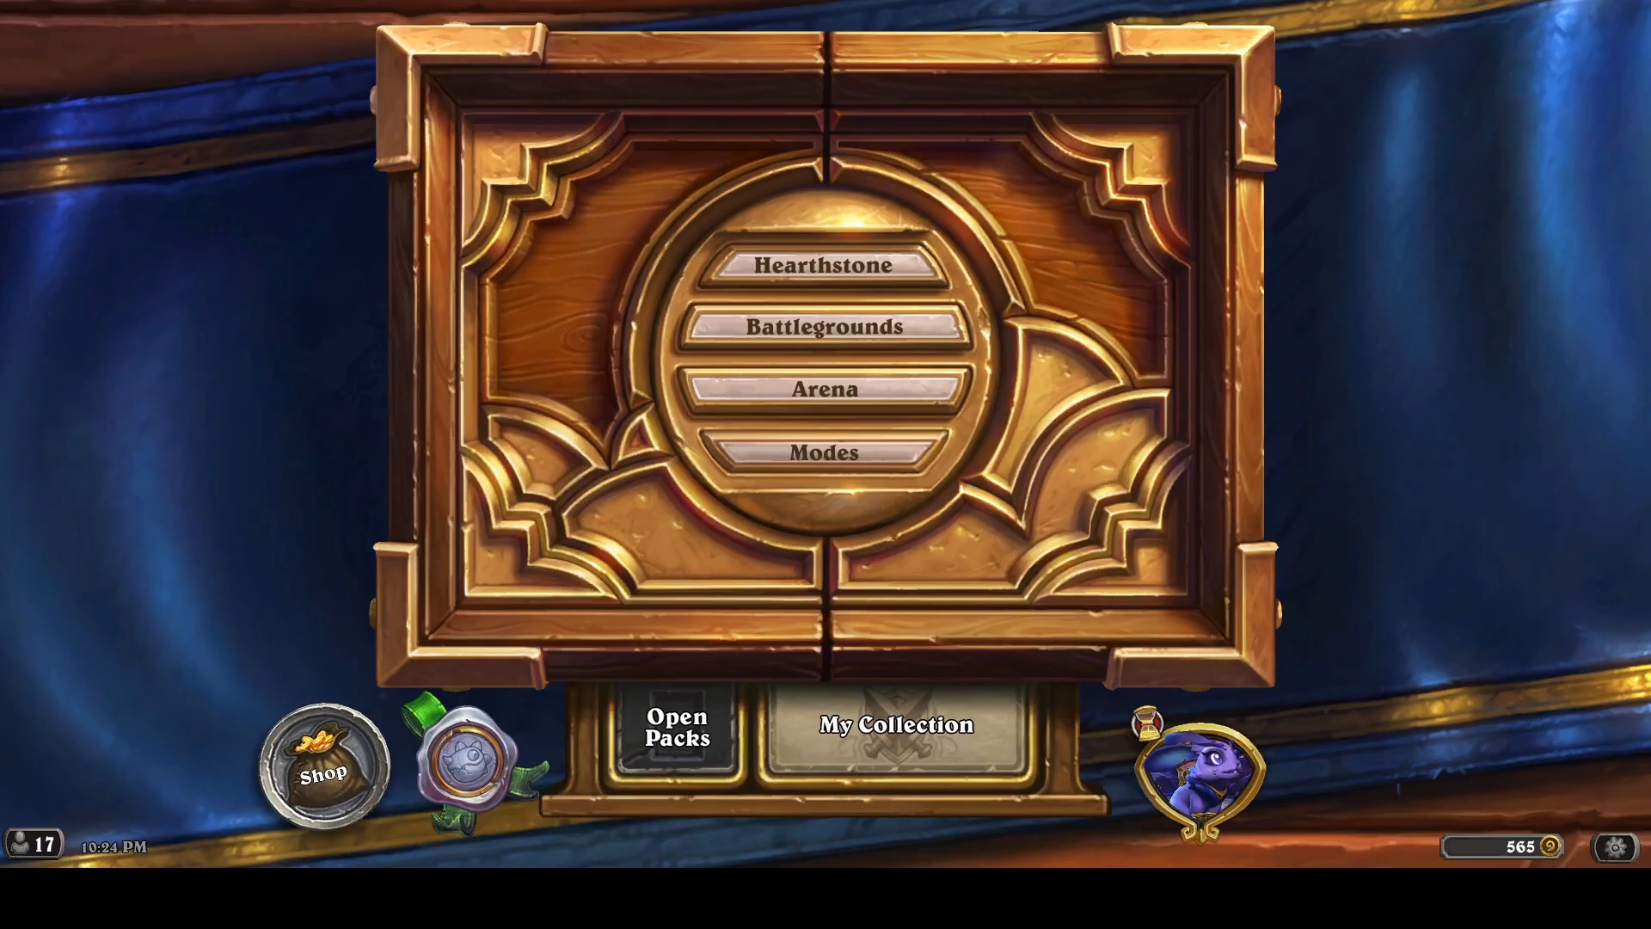
# Turn on Fullscreen in Hearthstone's graphics options and close the game menu
pyautogui.click(1634, 865)
pyautogui.click(818, 303)
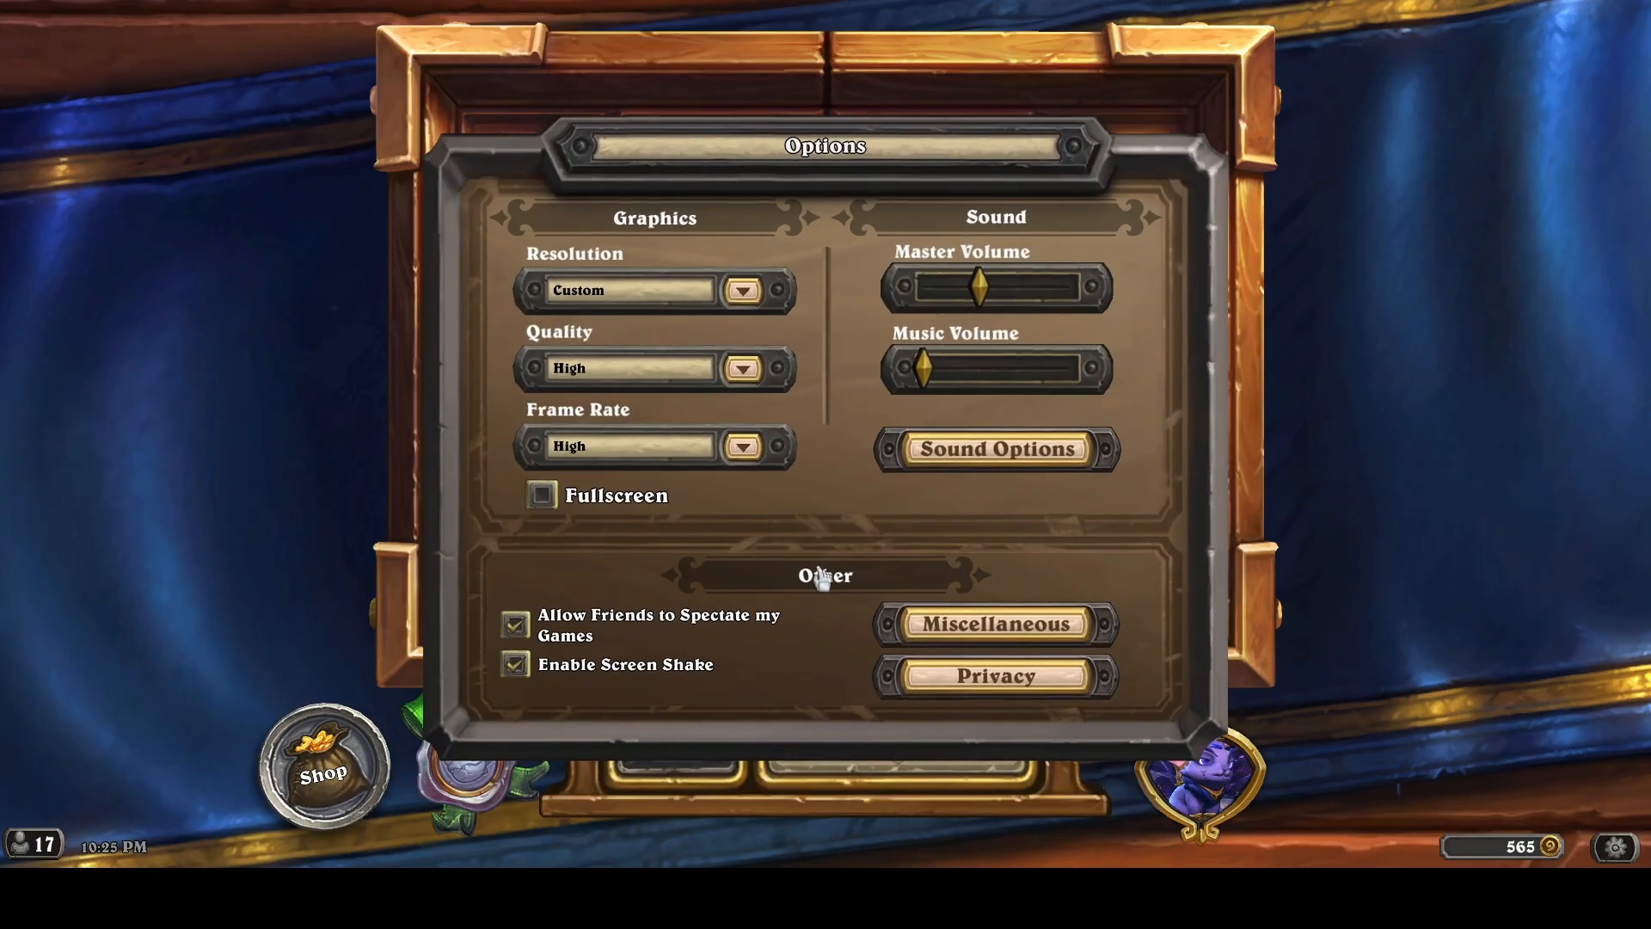
pyautogui.click(542, 495)
pyautogui.click(1338, 545)
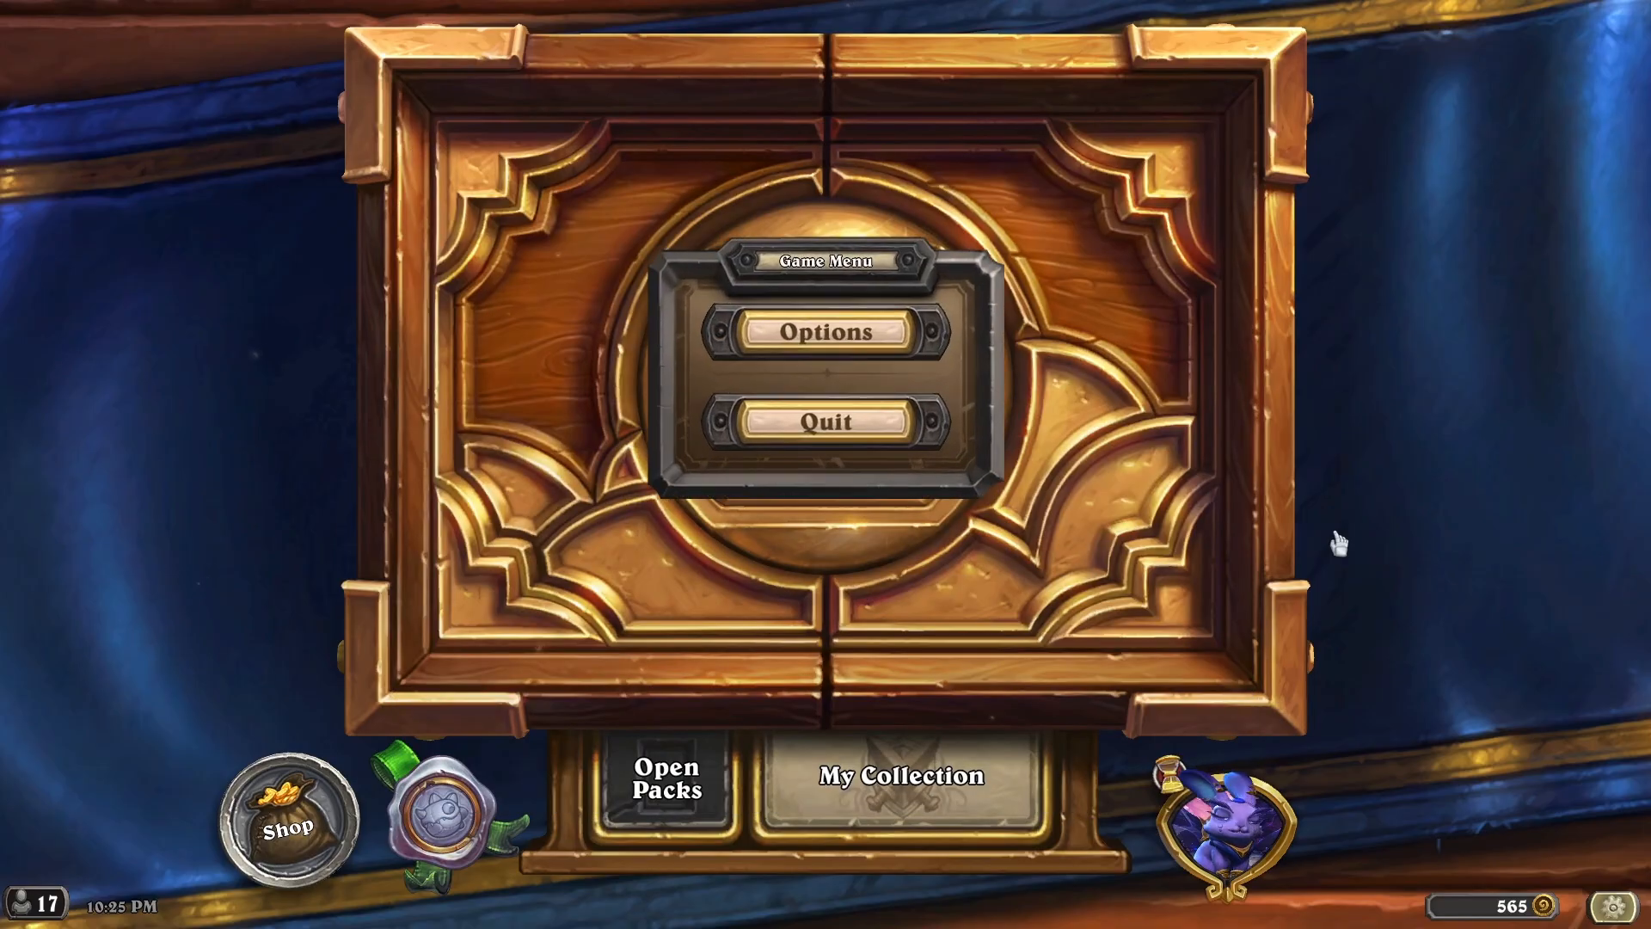
pyautogui.click(1340, 543)
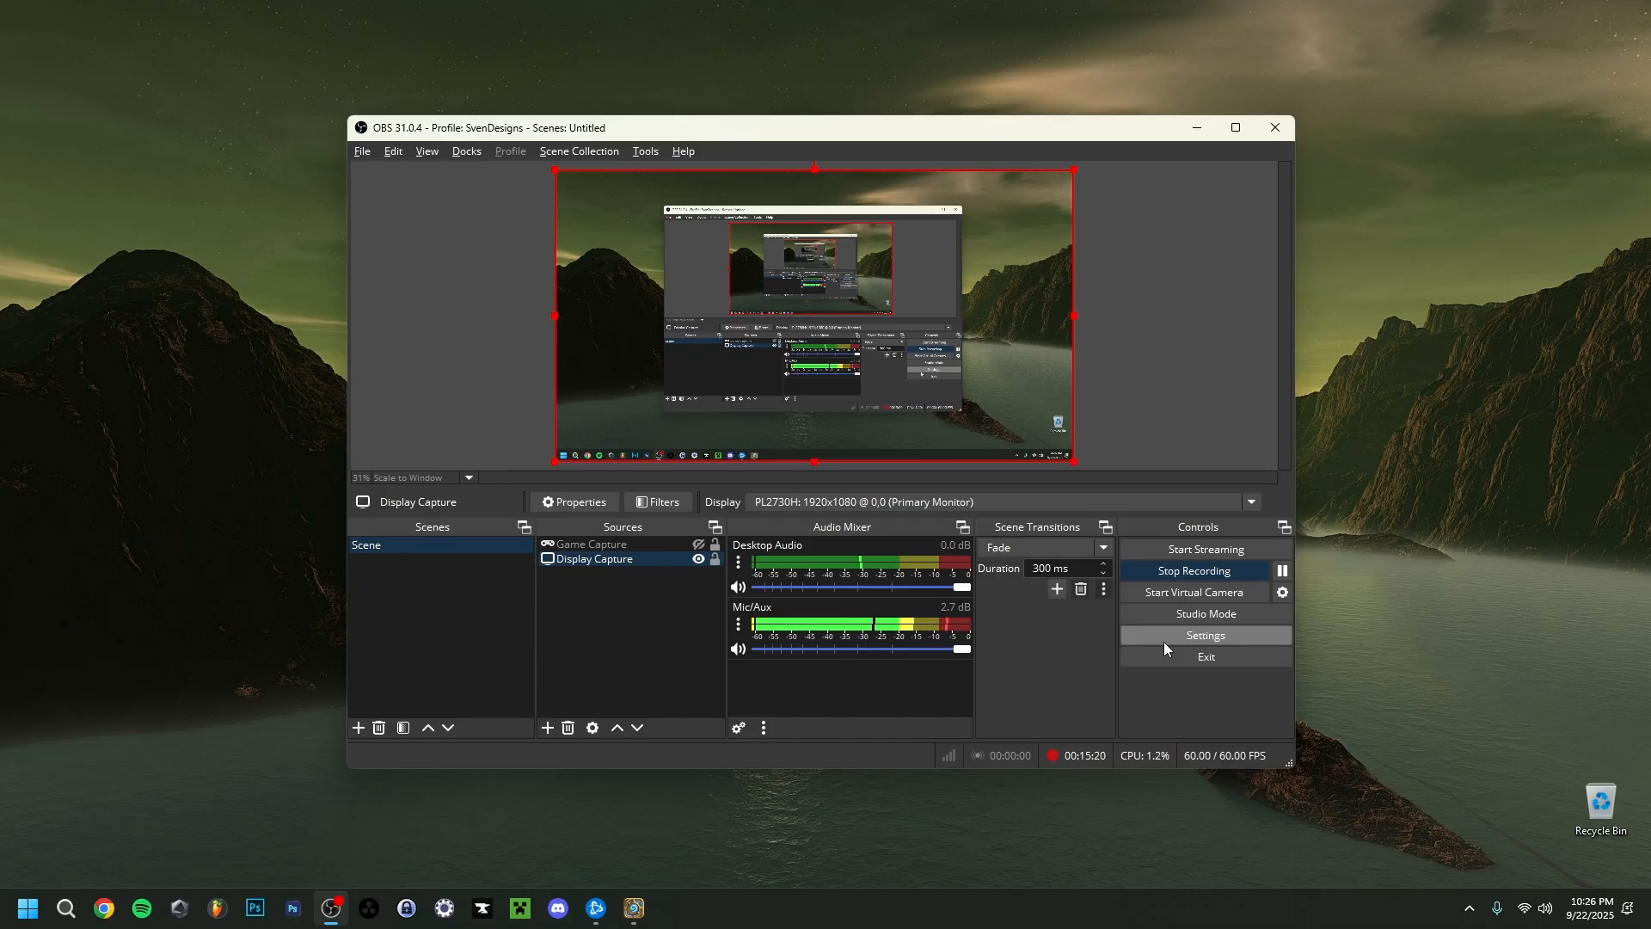
# Check the Base (Canvas) and Output (Scaled) Resolution in the OBS video settings
pyautogui.click(1164, 641)
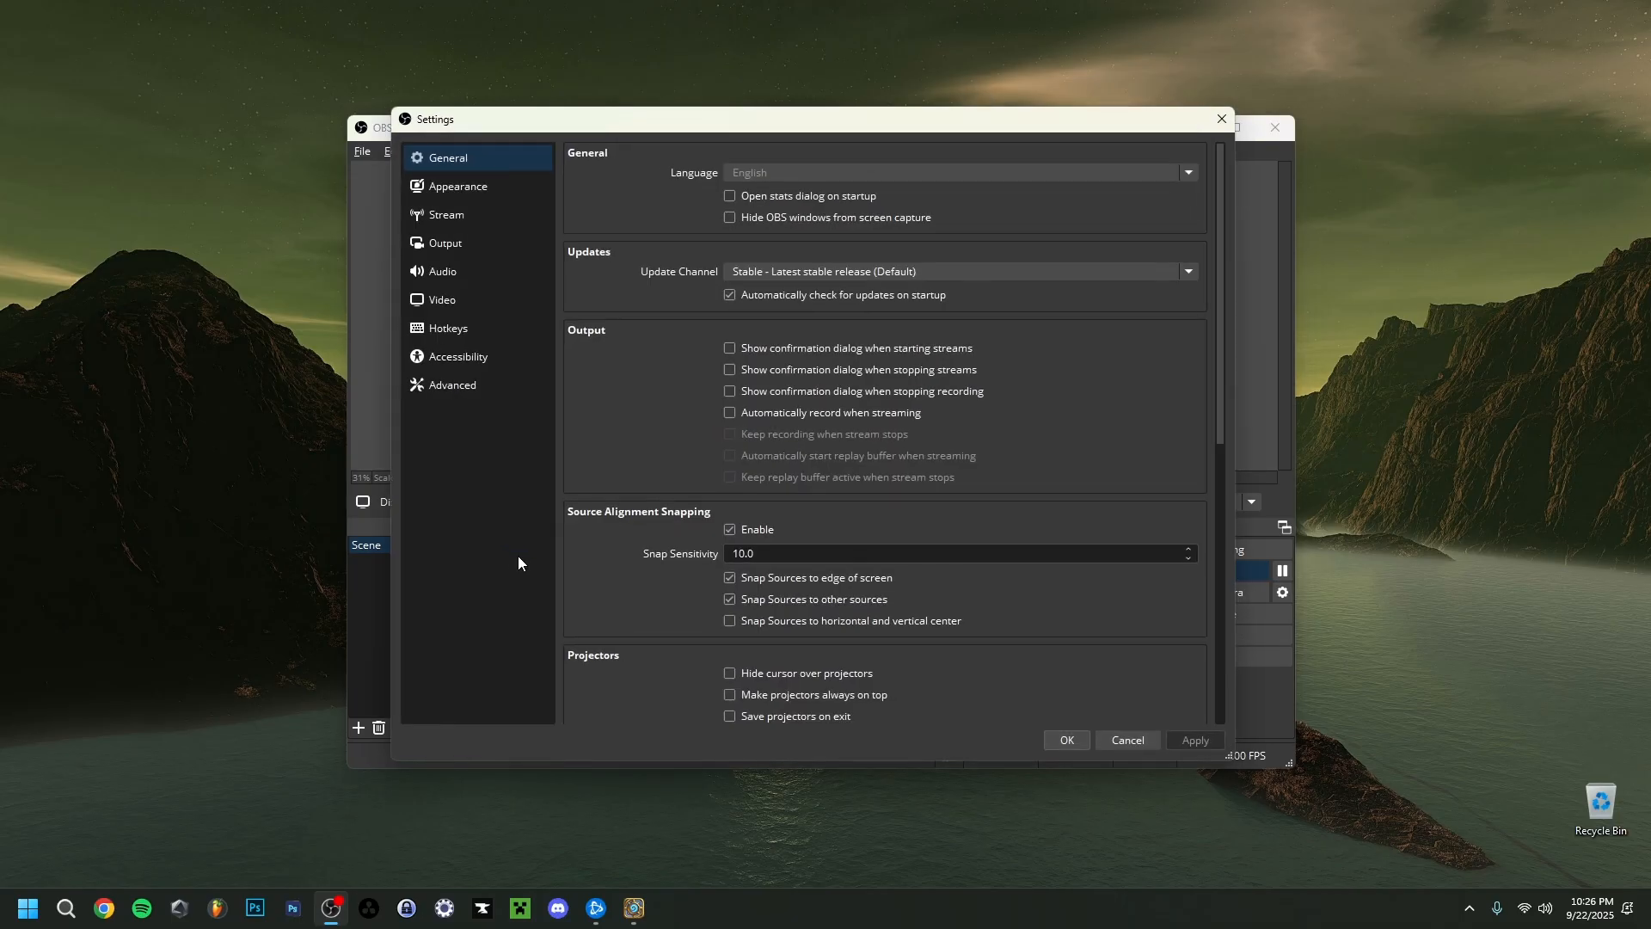
pyautogui.click(457, 299)
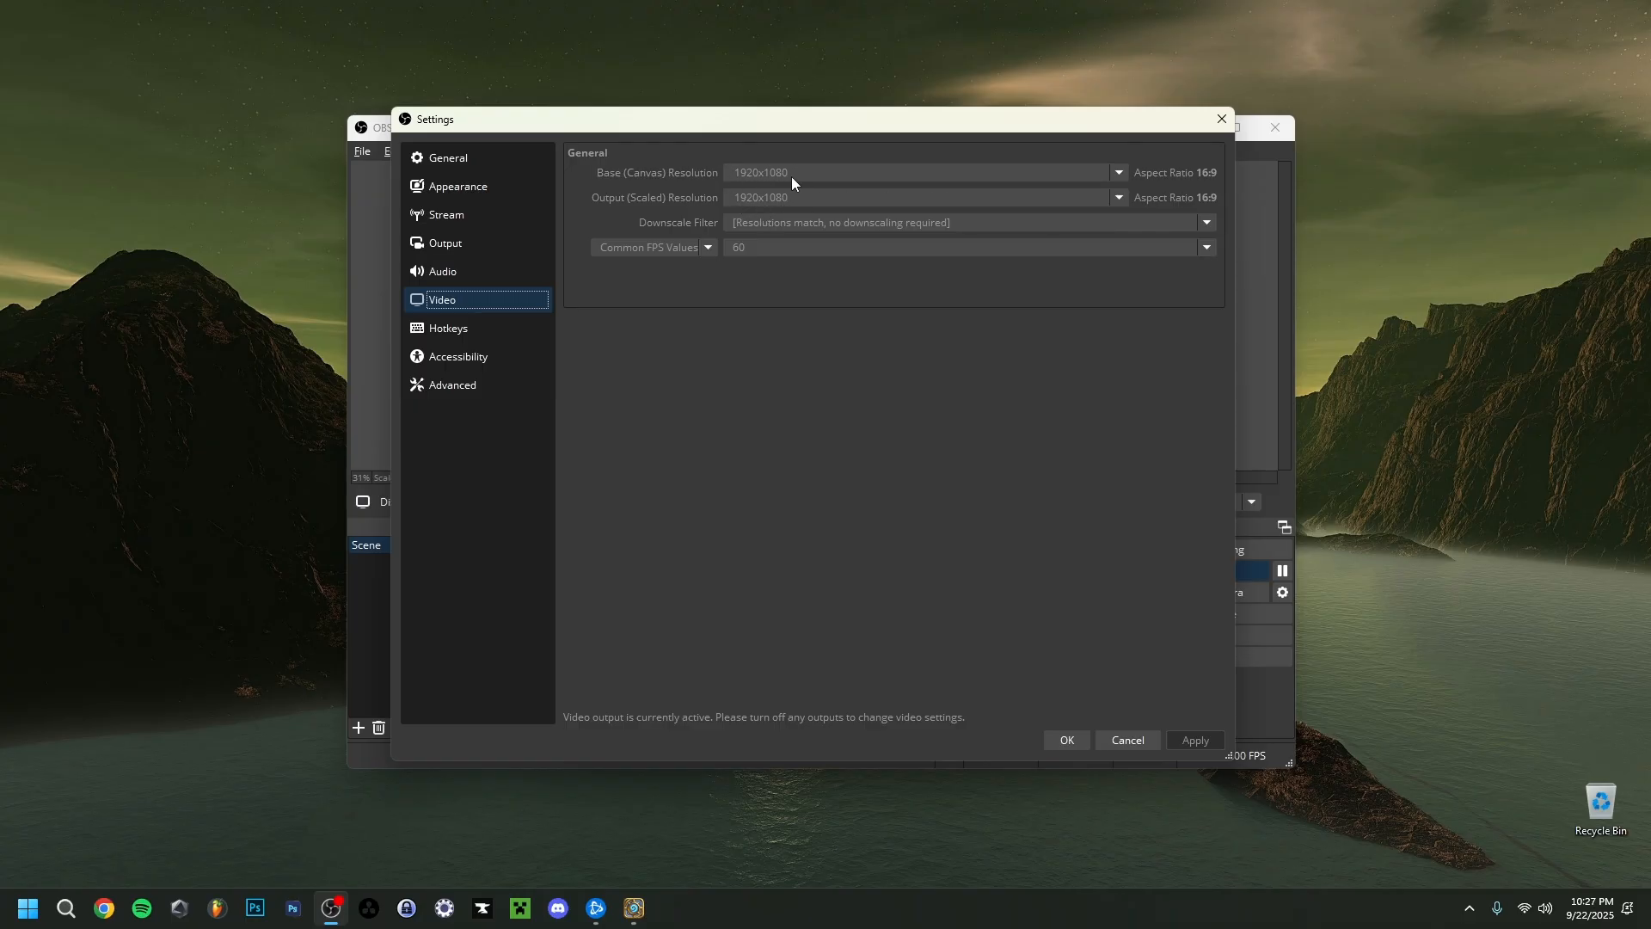
pyautogui.press('Escape')
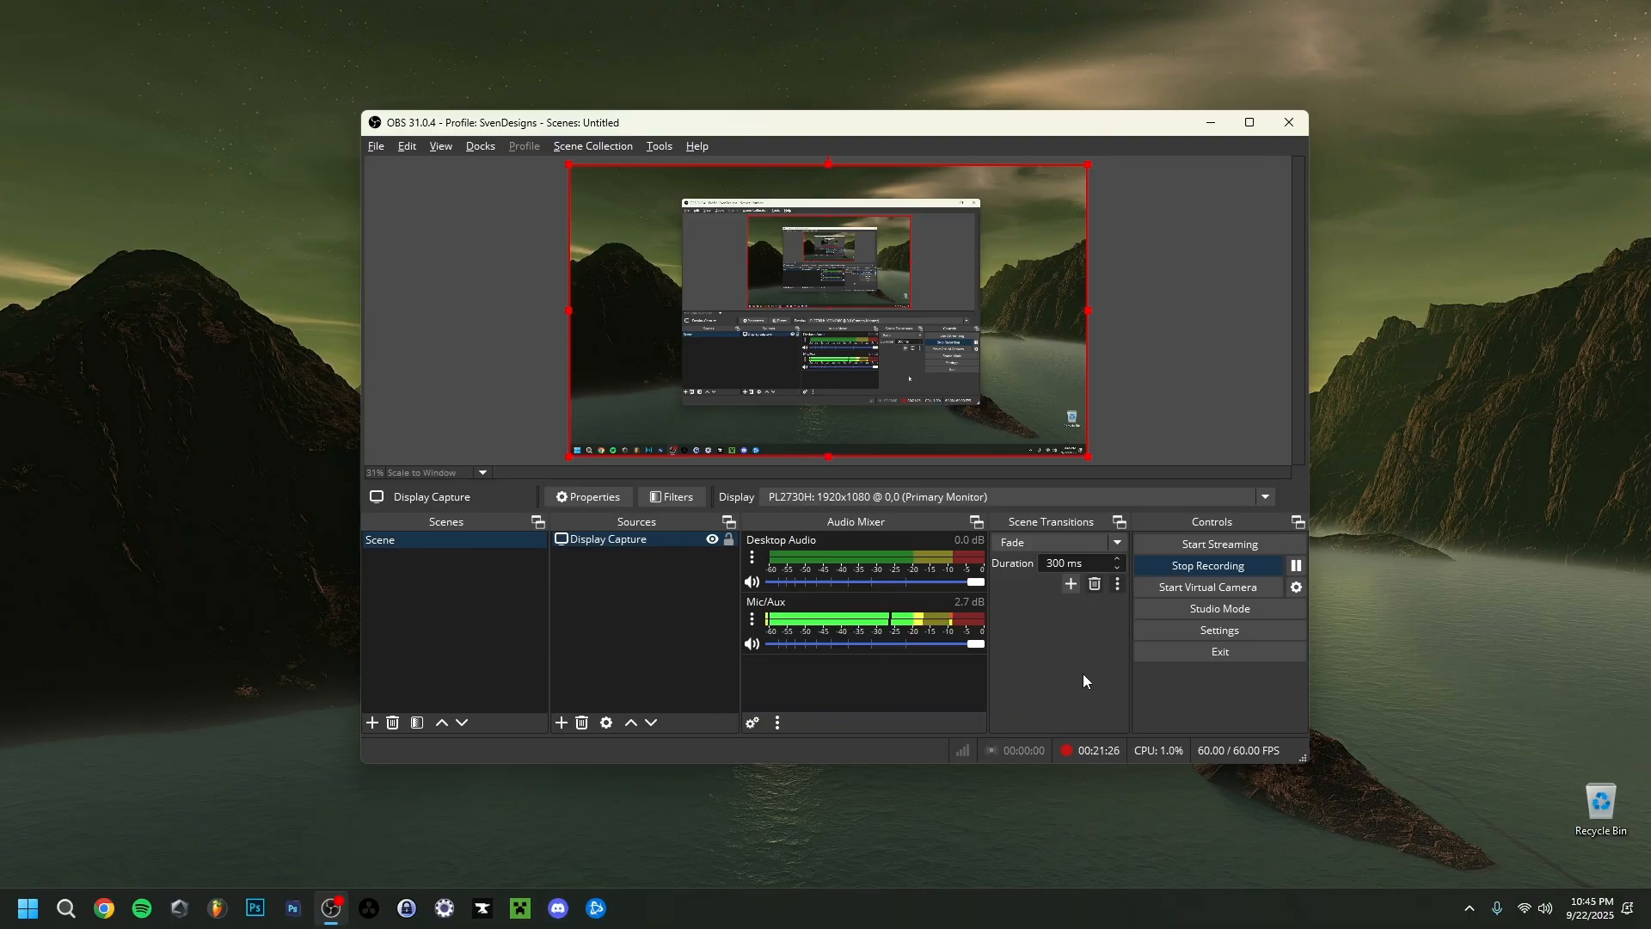
pyautogui.rightClick(612, 564)
pyautogui.moveTo(657, 581)
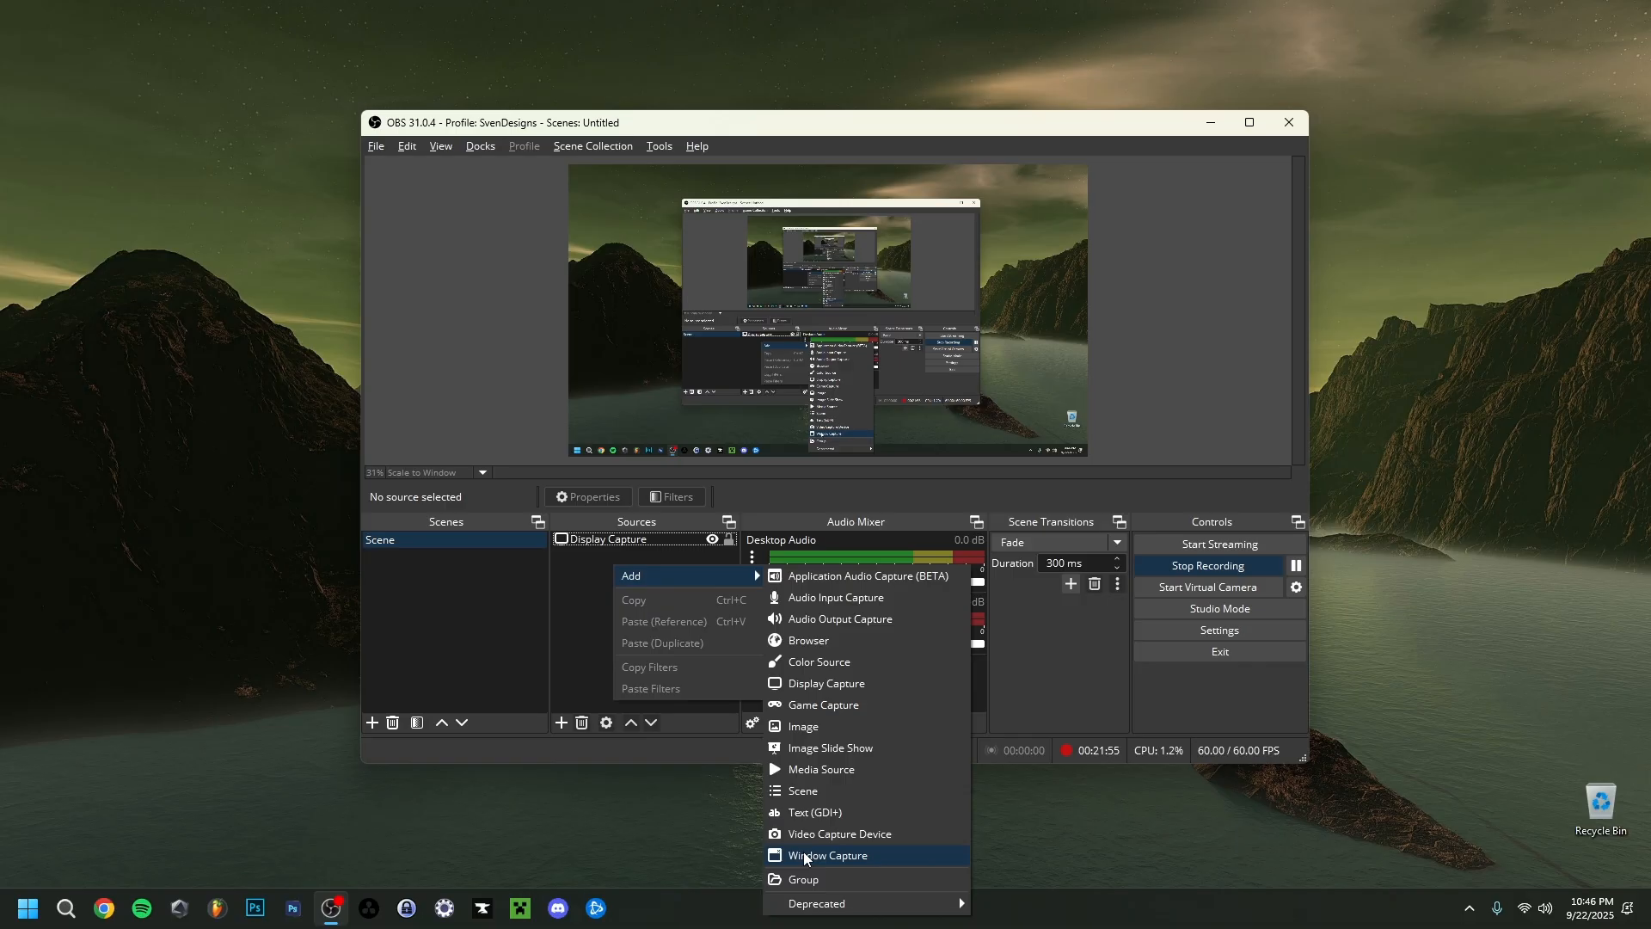
pyautogui.click(580, 571)
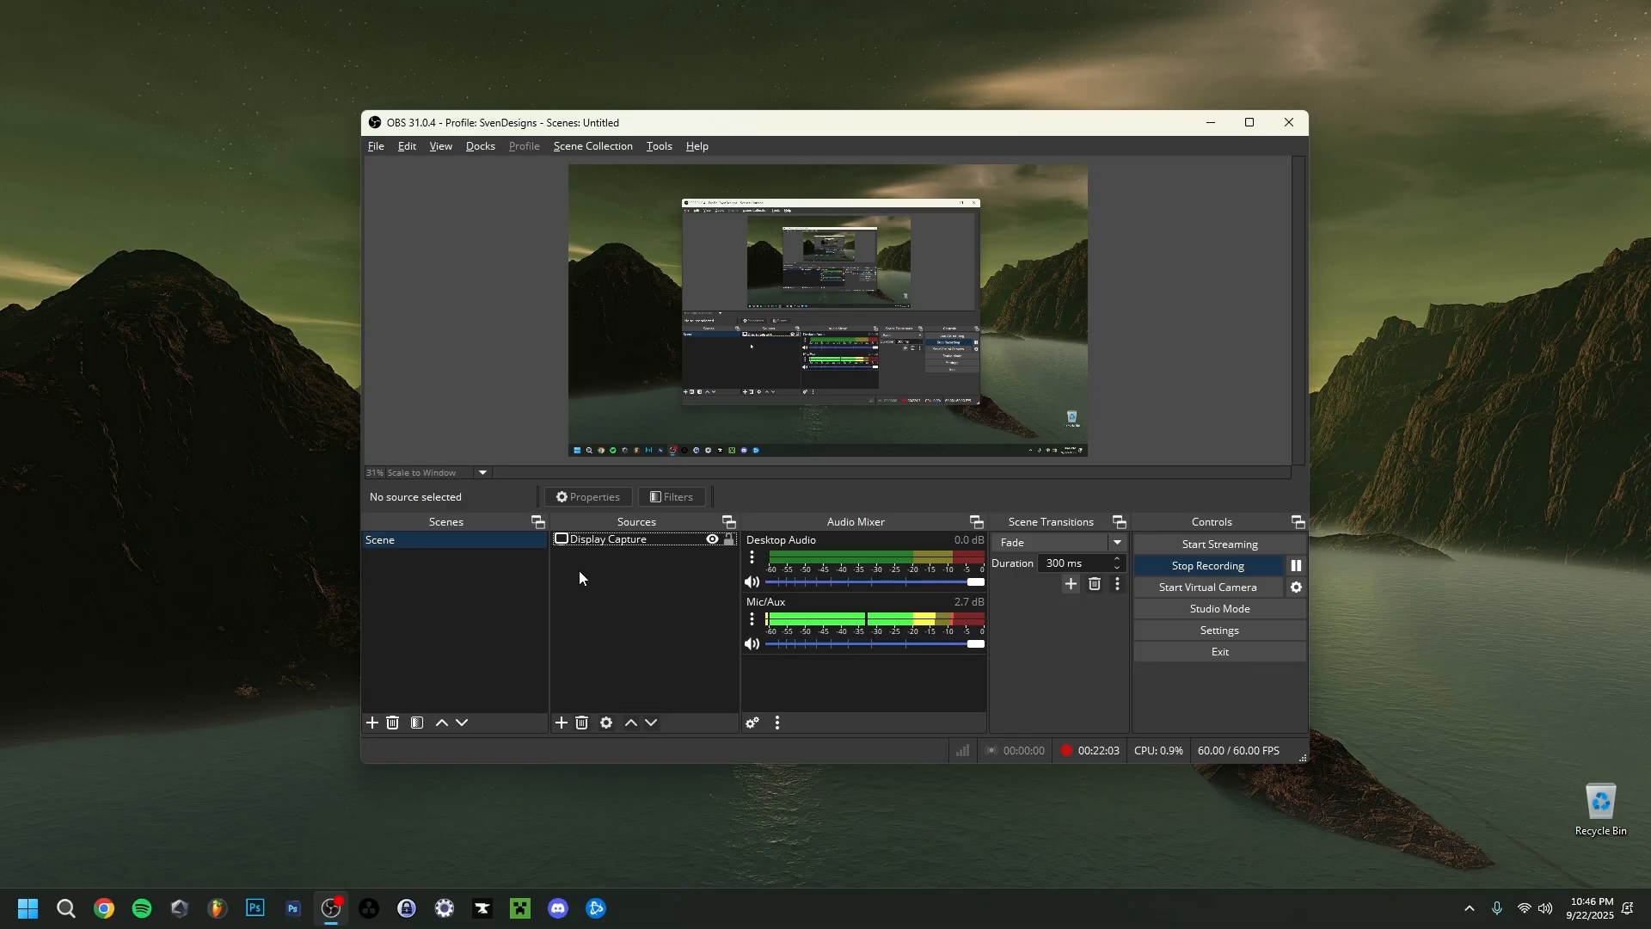
pyautogui.click(586, 542)
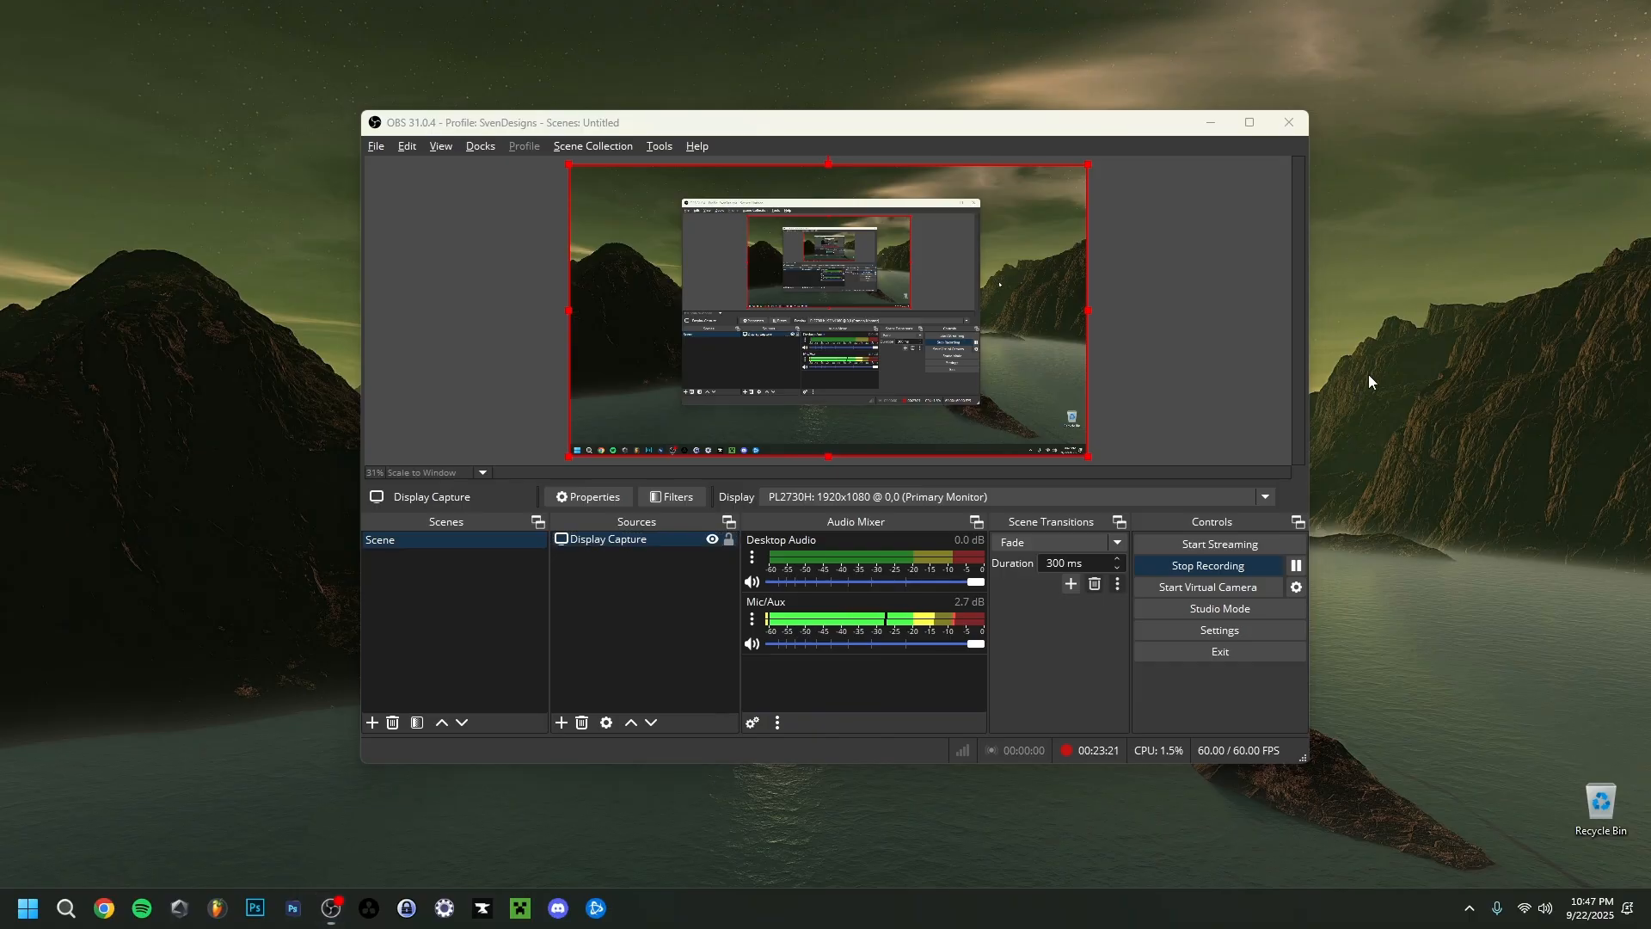
# Open the Windows display graphics settings and bring up the file picker for adding a desktop app
pyautogui.rightClick(1370, 374)
pyautogui.click(1411, 520)
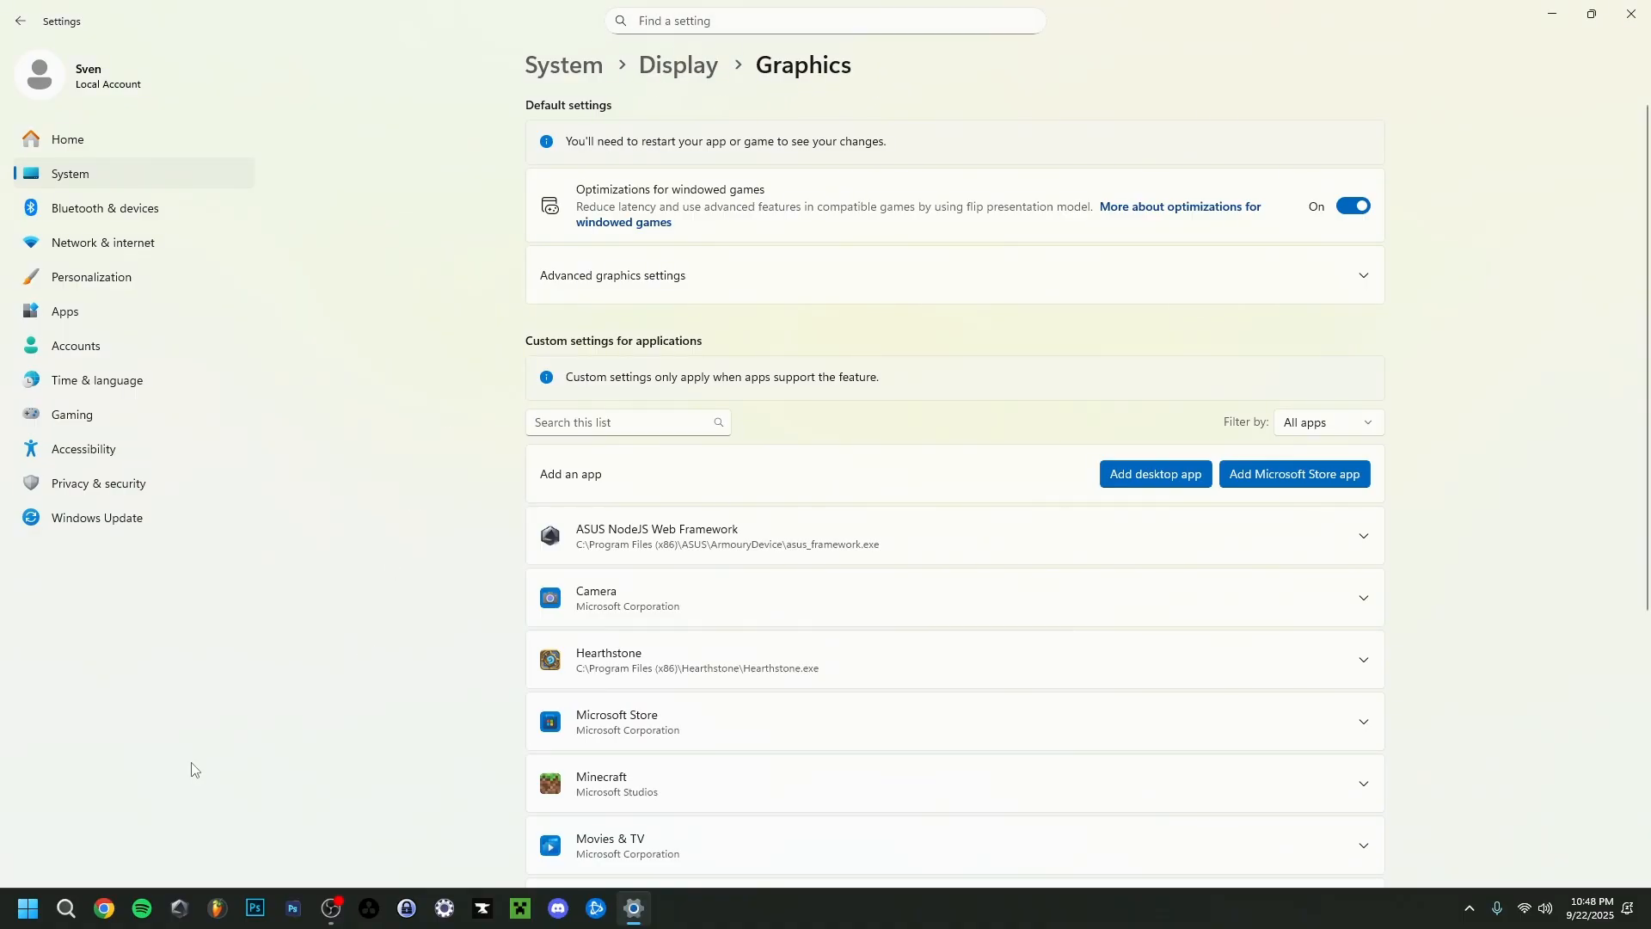
pyautogui.click(1147, 483)
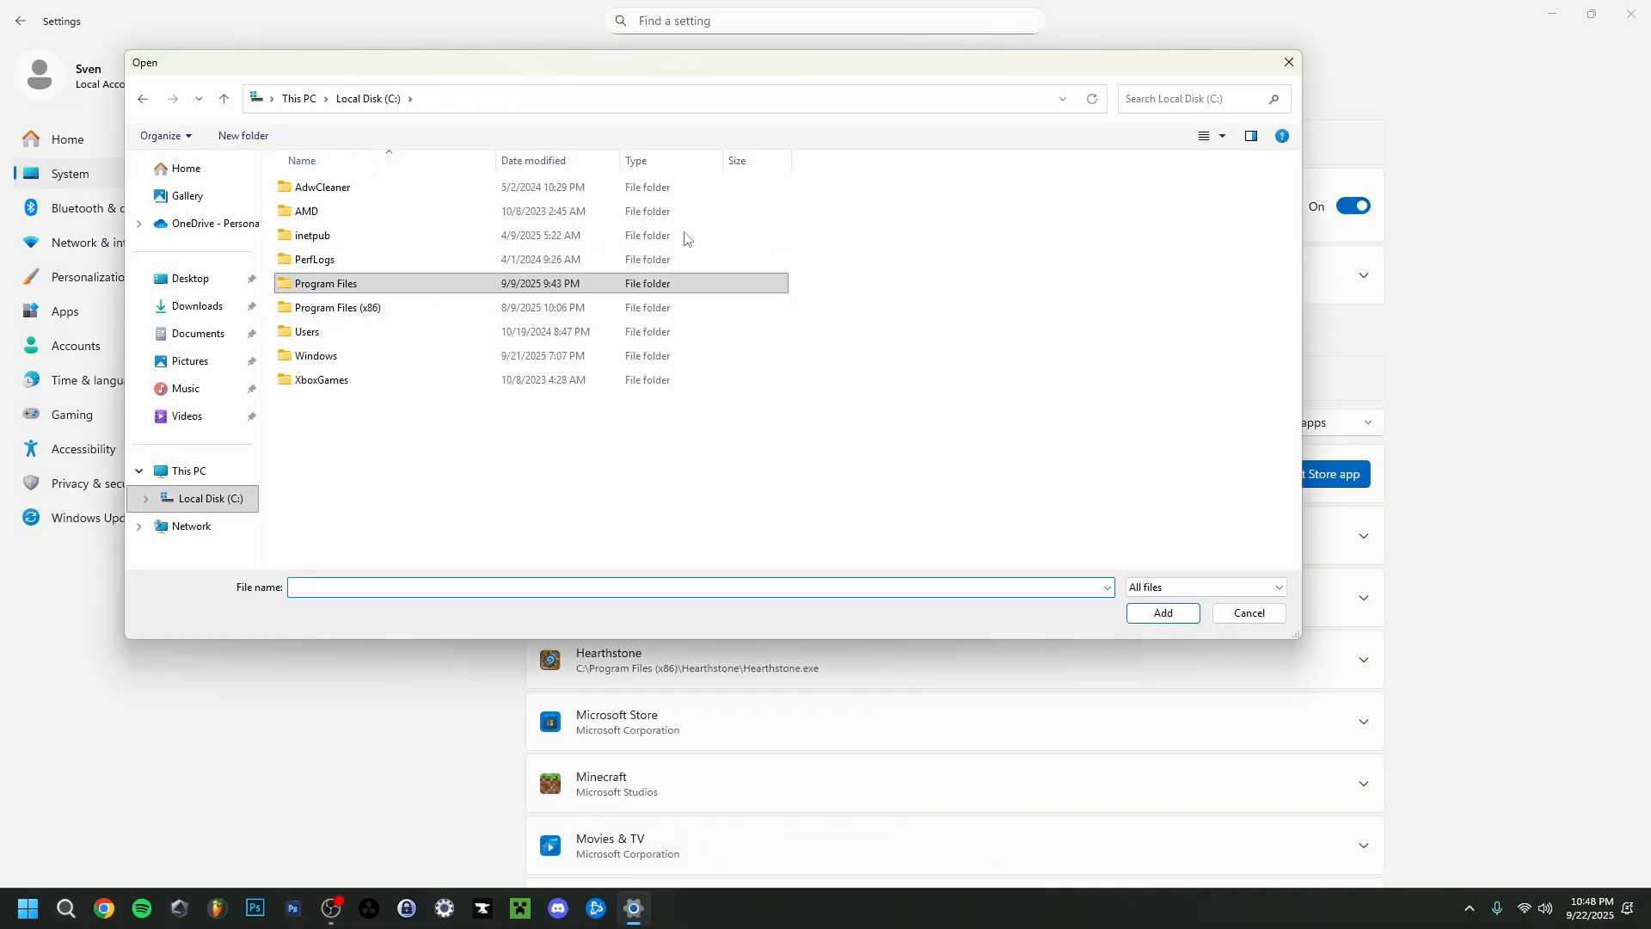
pyautogui.moveTo(705, 71); pyautogui.dragTo(836, 157)
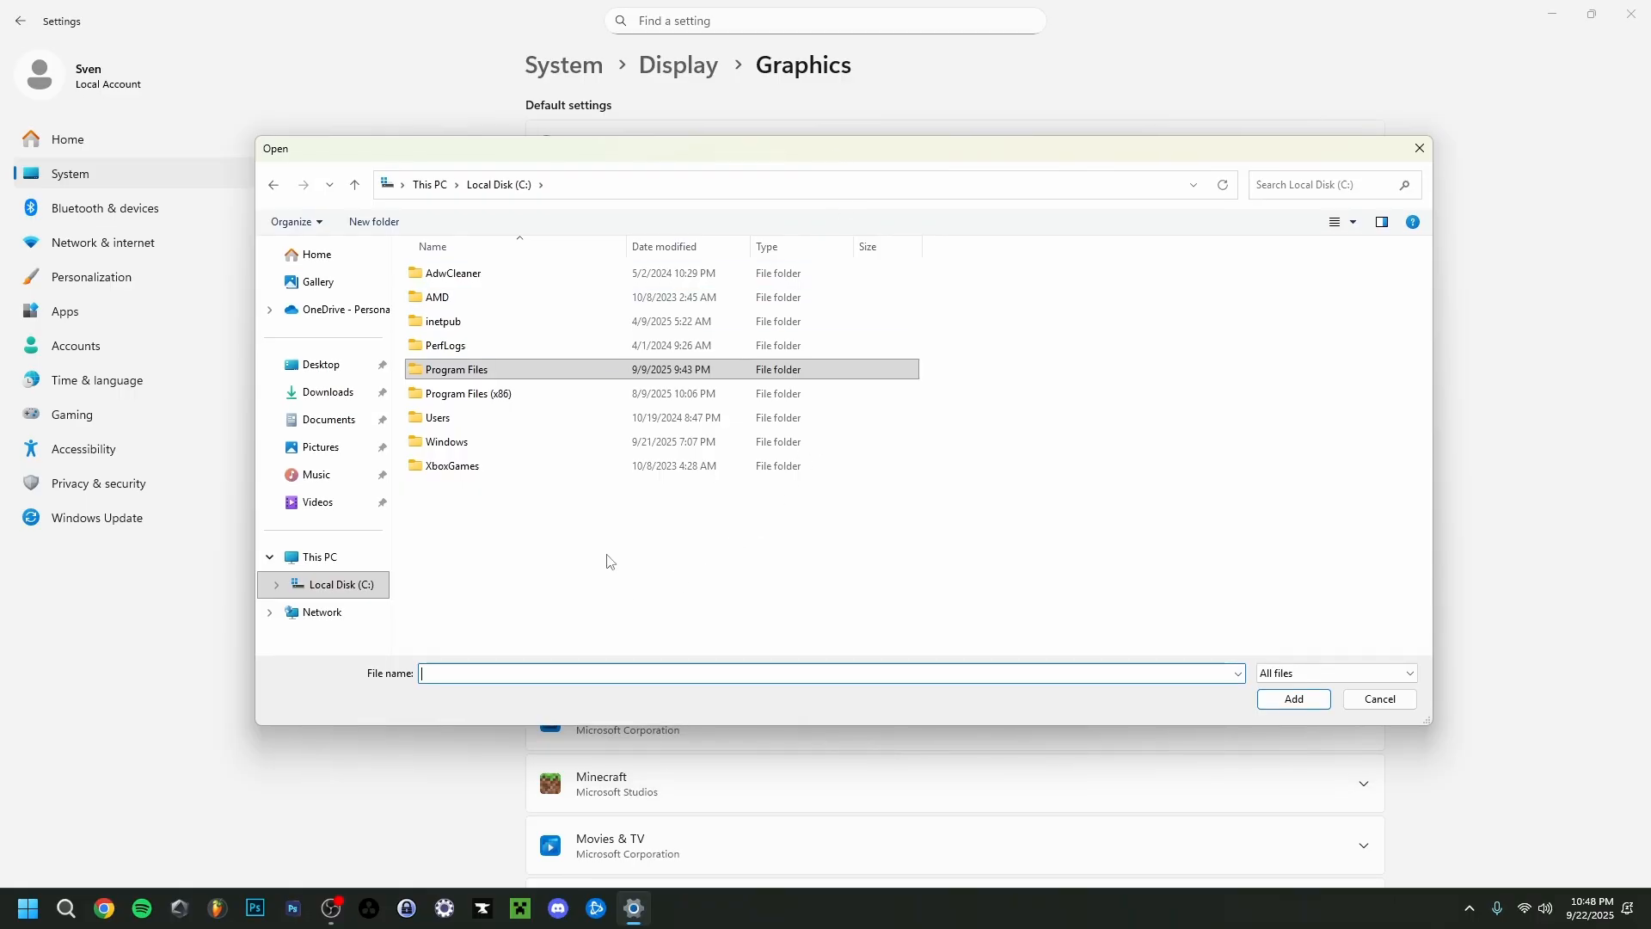
# Add obs64 from C:\Program Files\obs-studio\bin\64bit to the custom graphics settings for applications
pyautogui.click(529, 368)
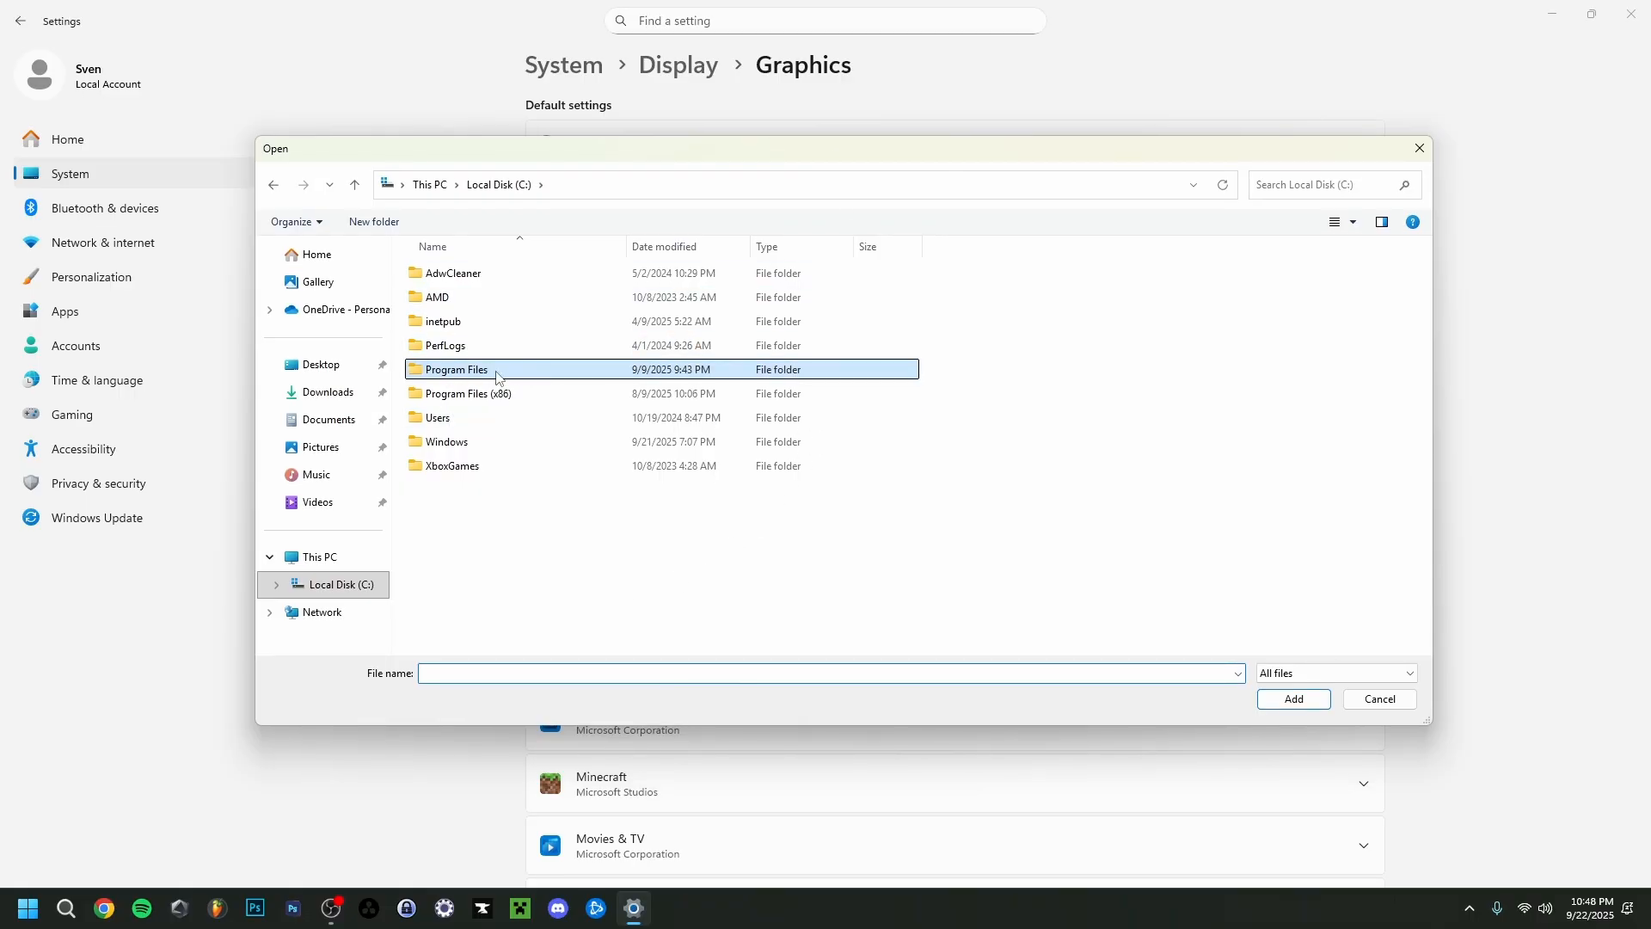
pyautogui.doubleClick(494, 374)
pyautogui.click(506, 186)
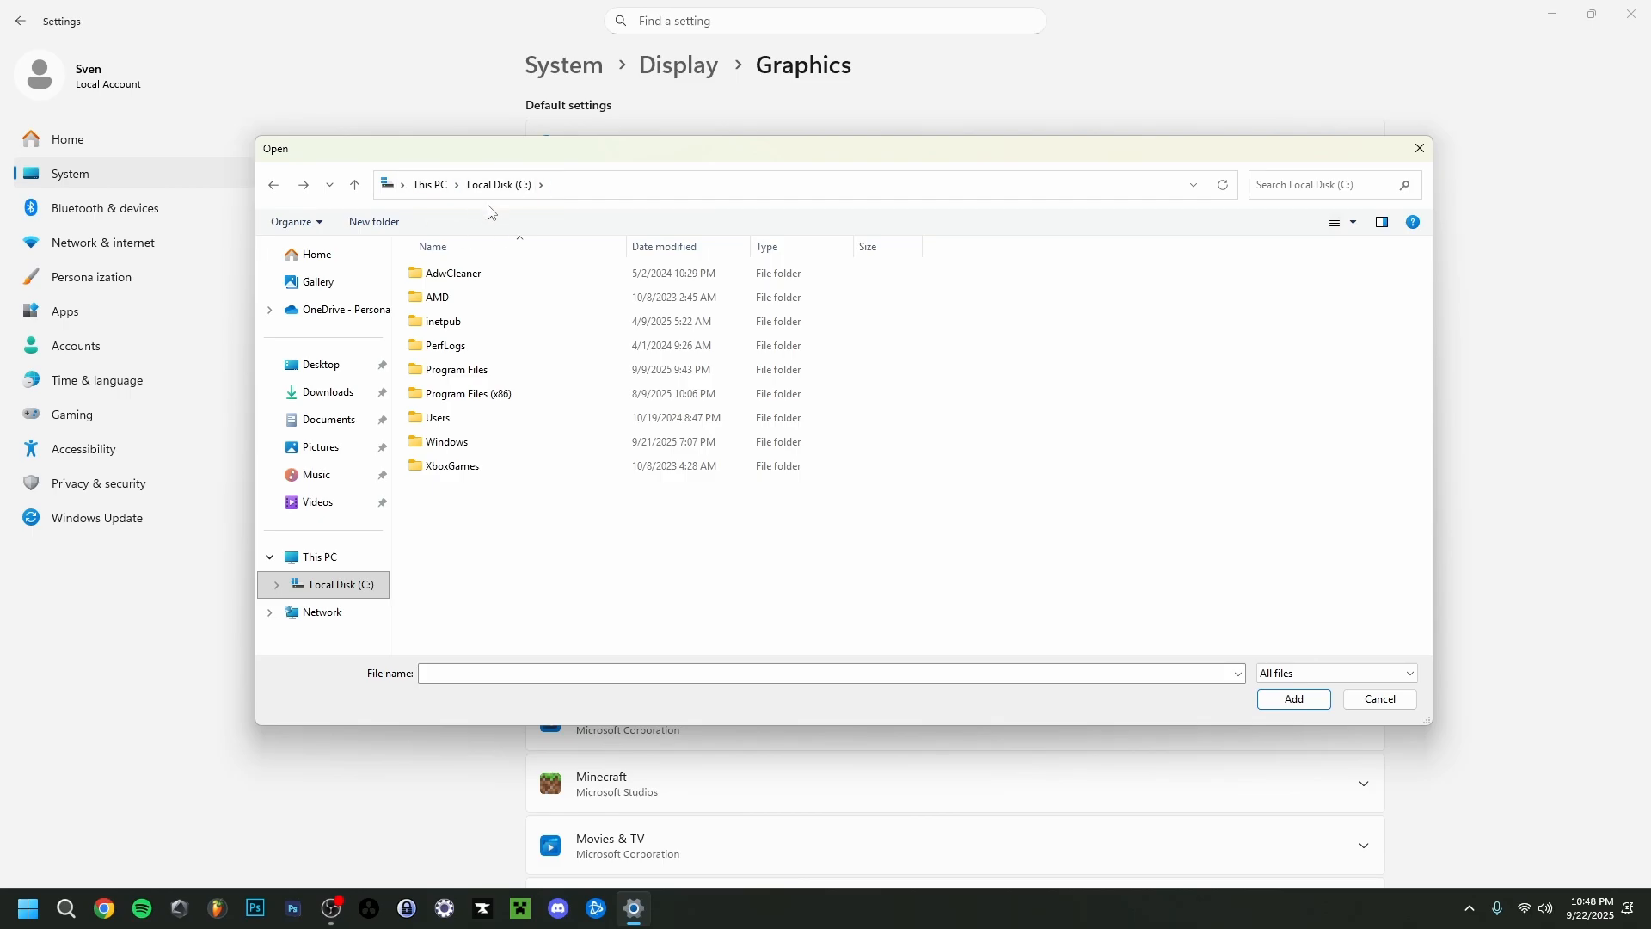
pyautogui.doubleClick(456, 372)
pyautogui.scroll(-5, 516, 482)
pyautogui.doubleClick(479, 499)
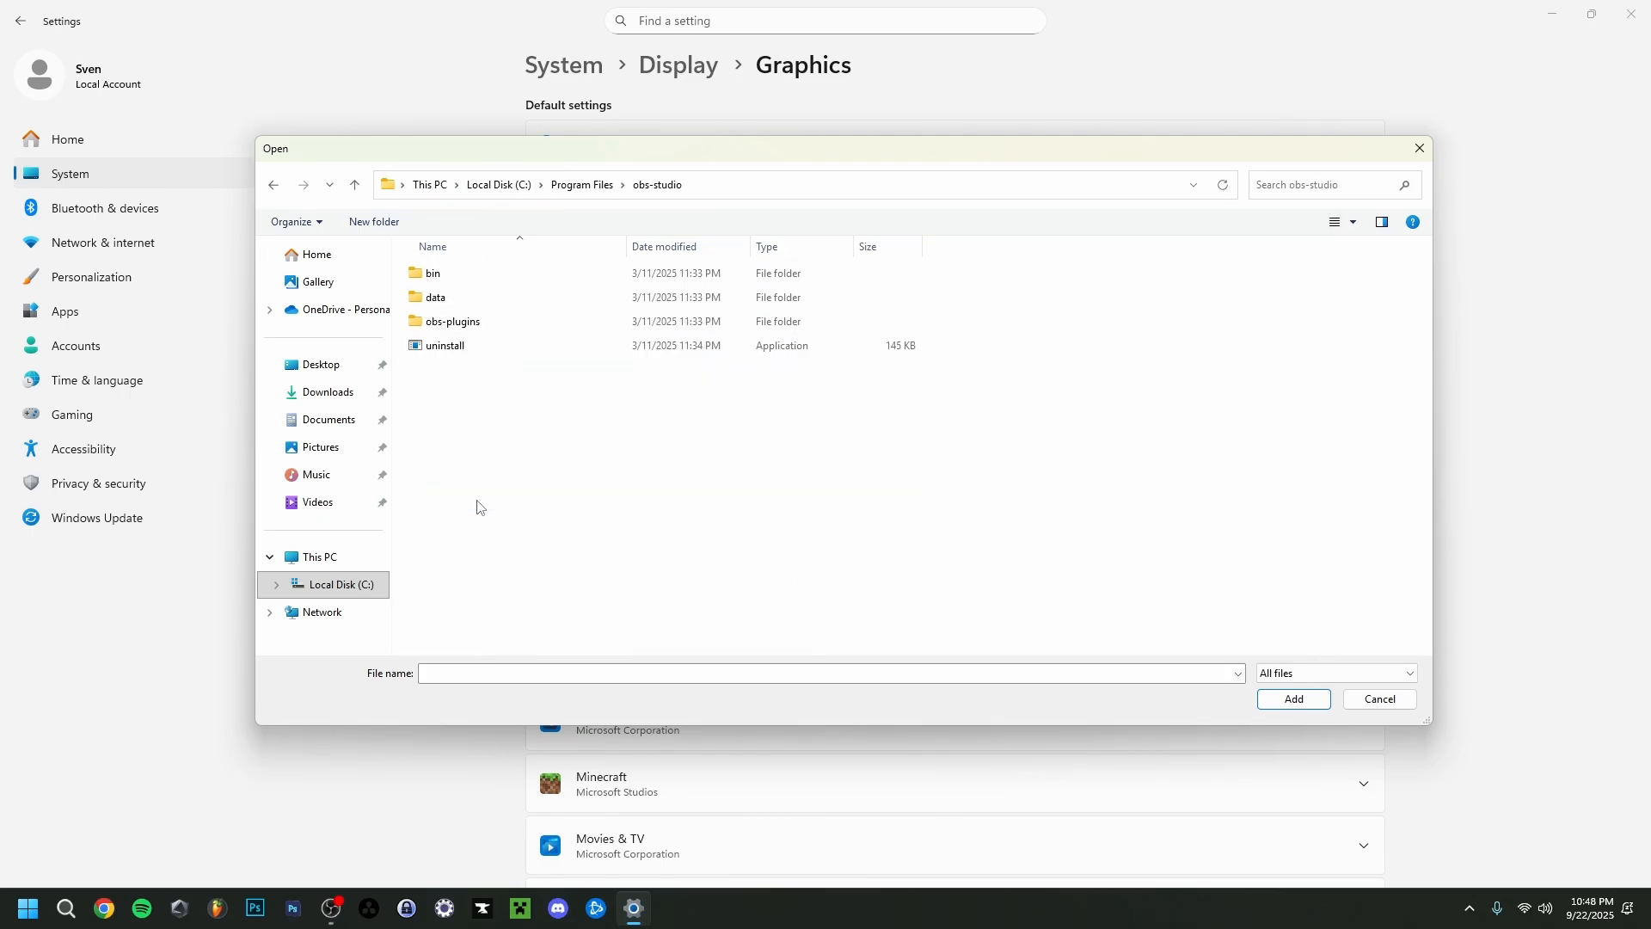
pyautogui.doubleClick(456, 273)
pyautogui.doubleClick(447, 274)
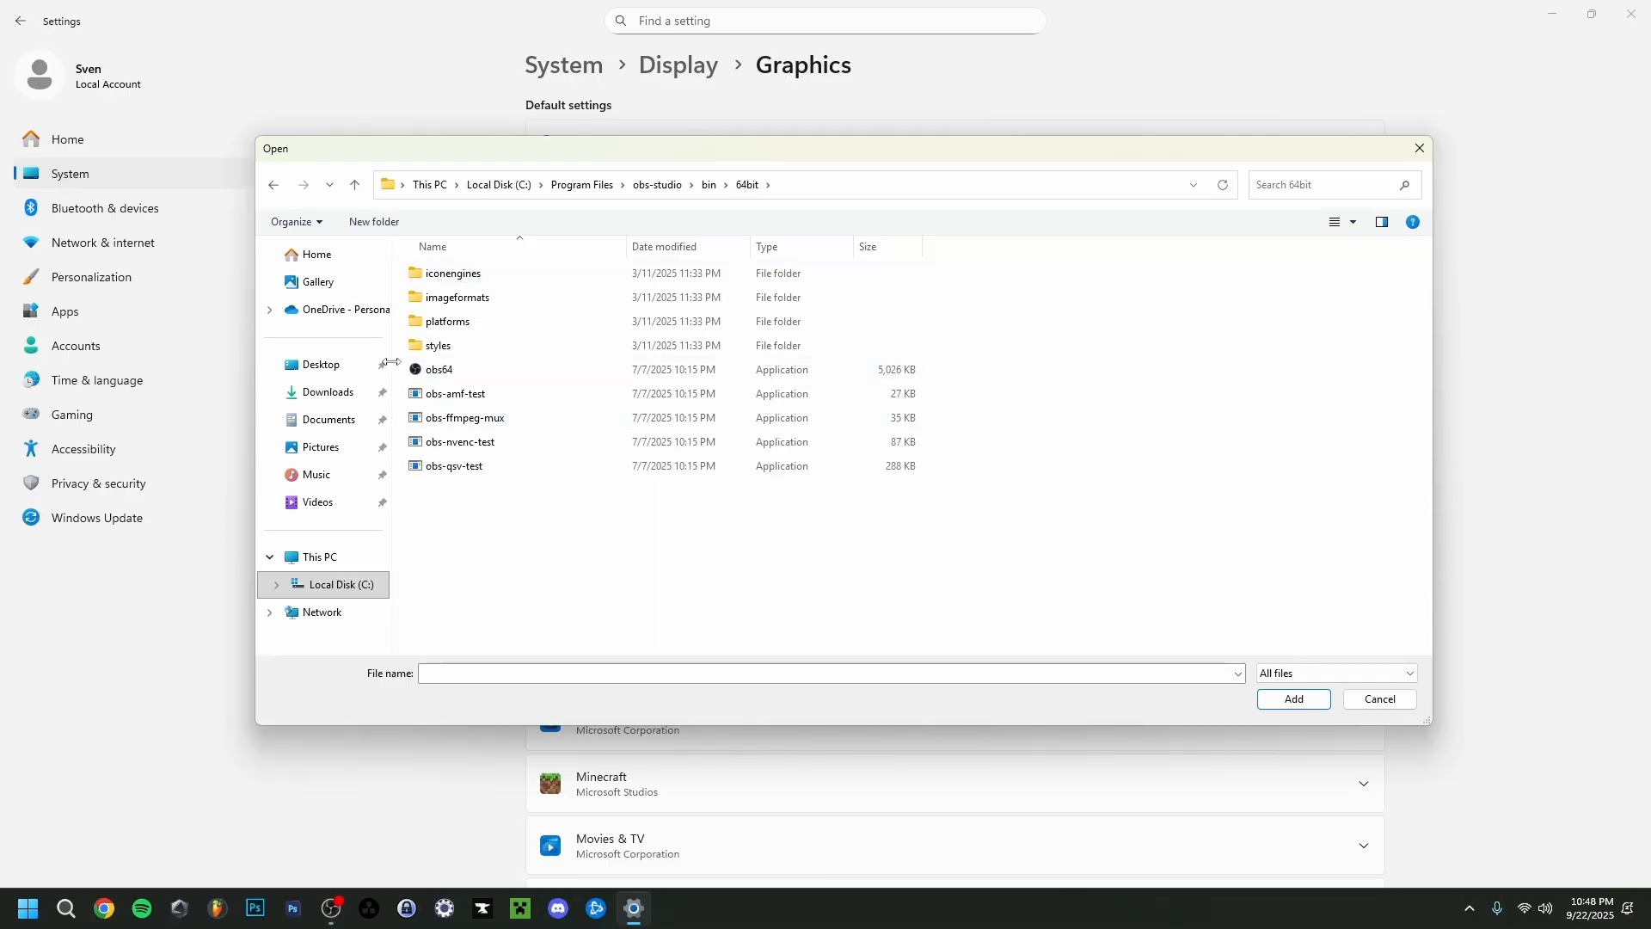
pyautogui.click(454, 372)
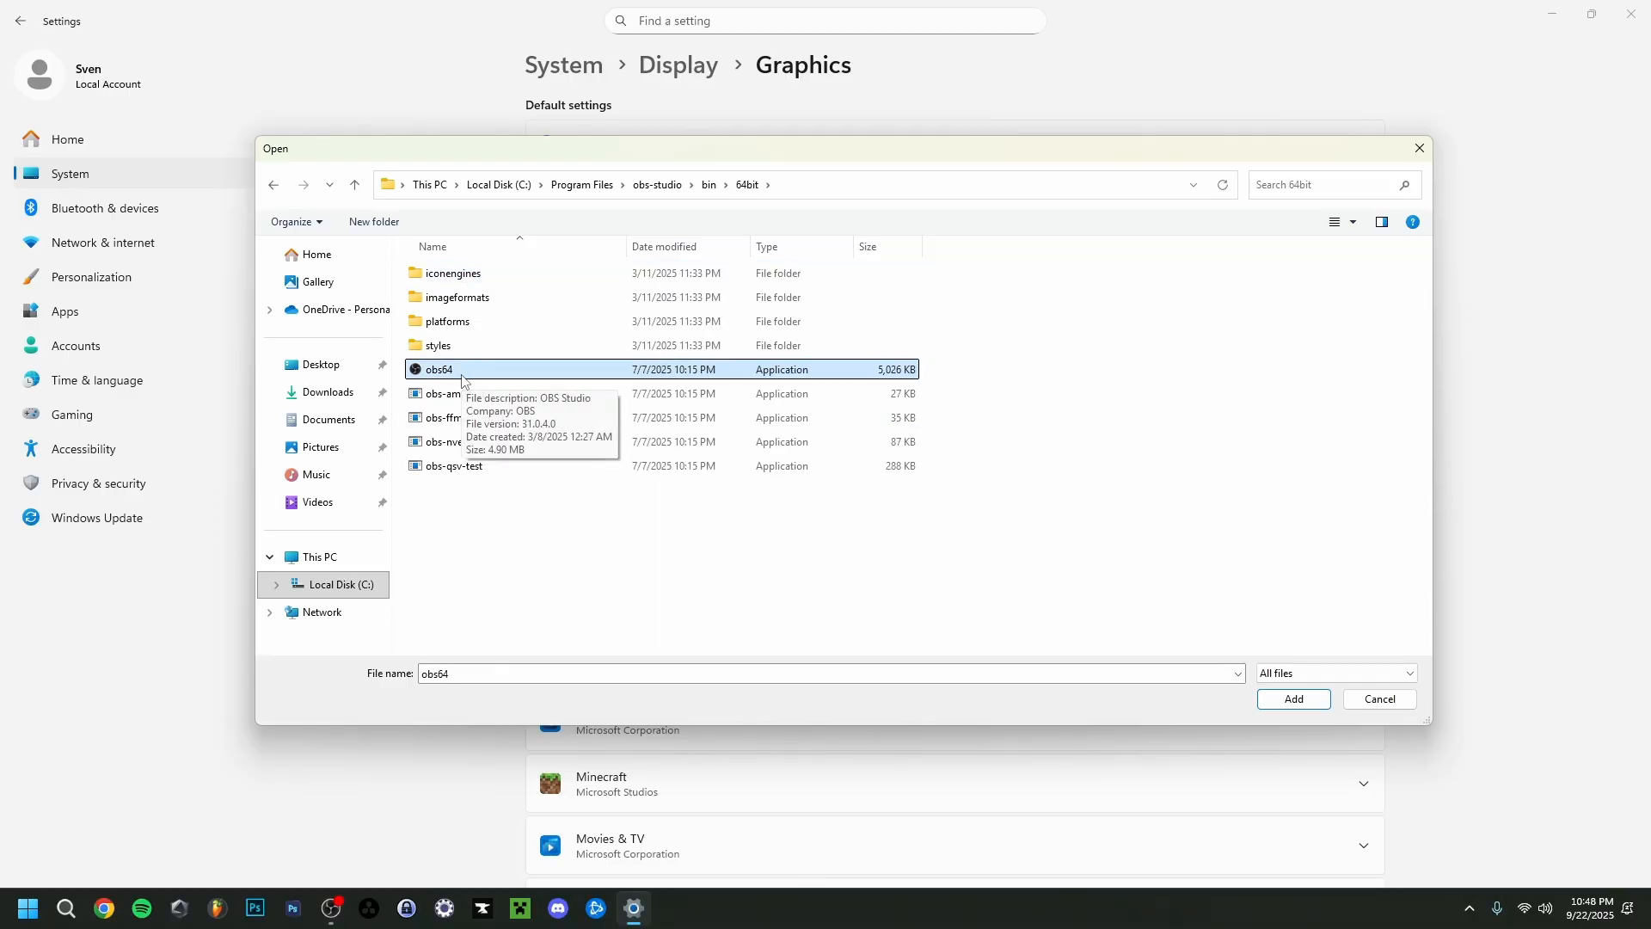
pyautogui.press('Return')
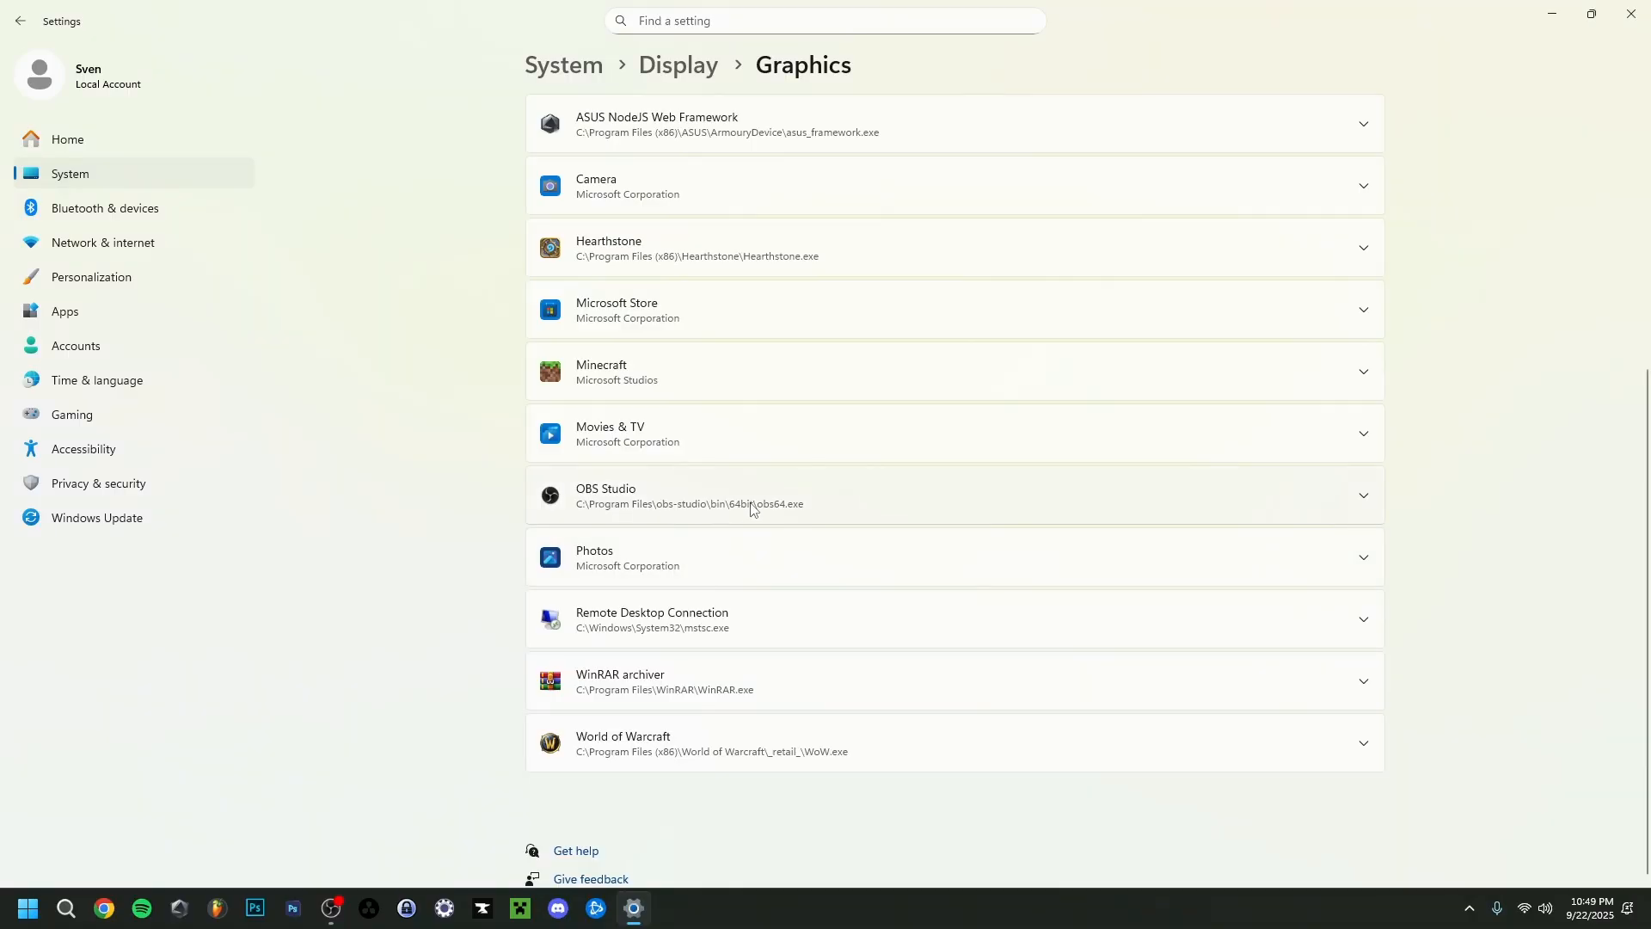
# Set OBS Studio's GPU preference to High Performance (NVIDIA GeForce RTX 4060 Ti) and close the Windows settings
pyautogui.click(1364, 502)
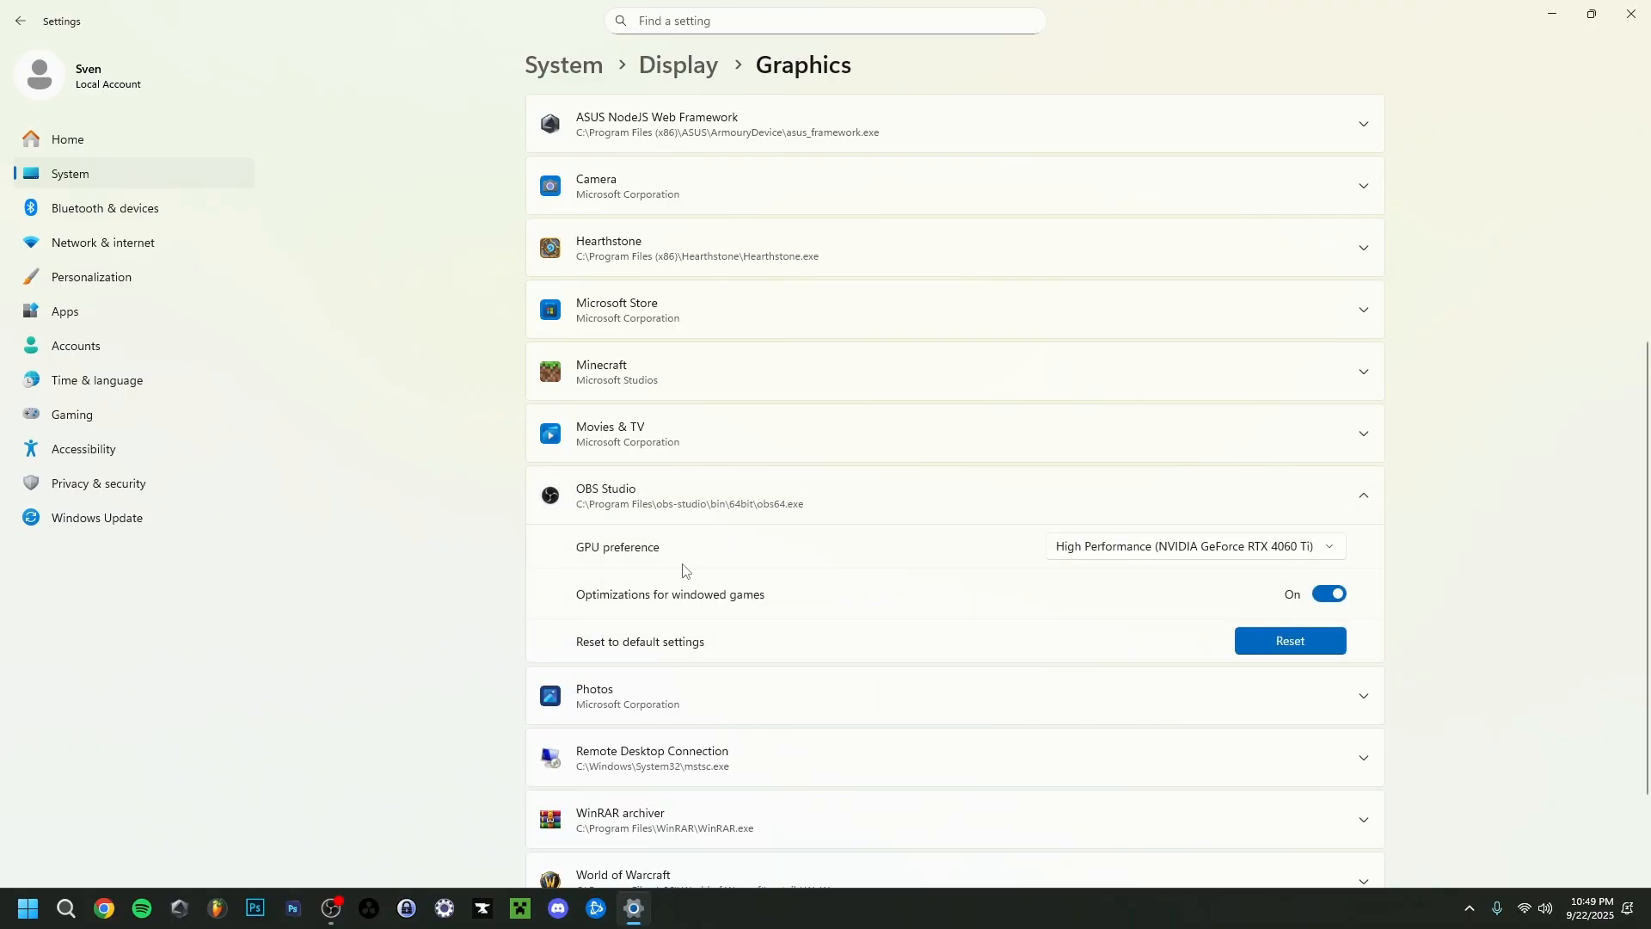
pyautogui.click(1110, 550)
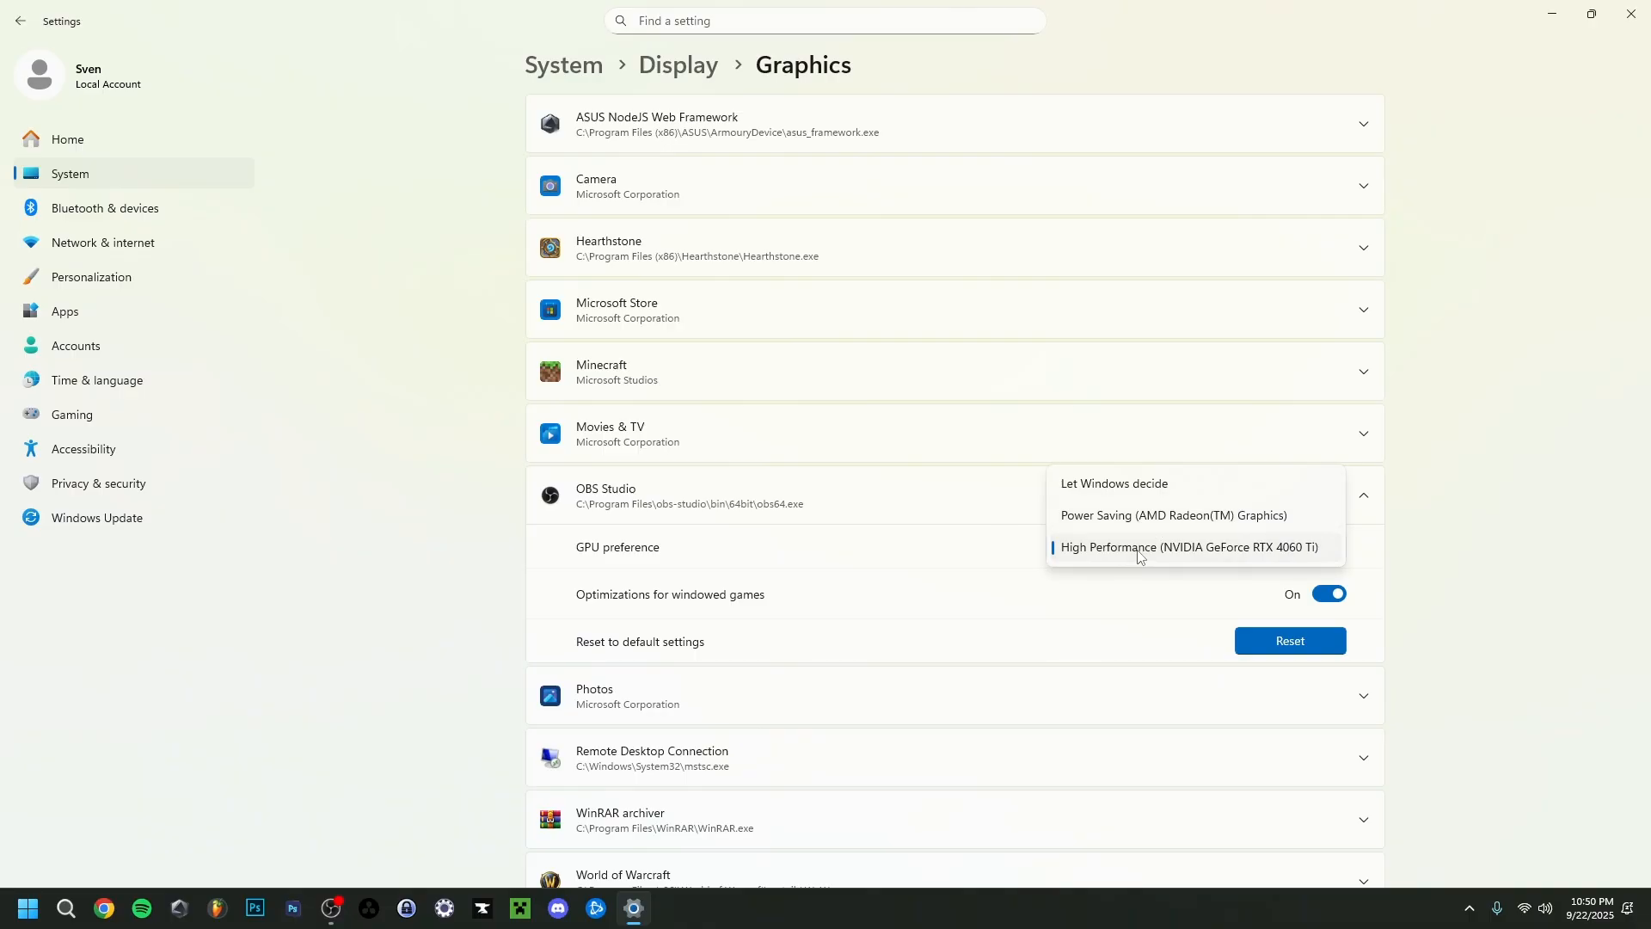
pyautogui.click(687, 516)
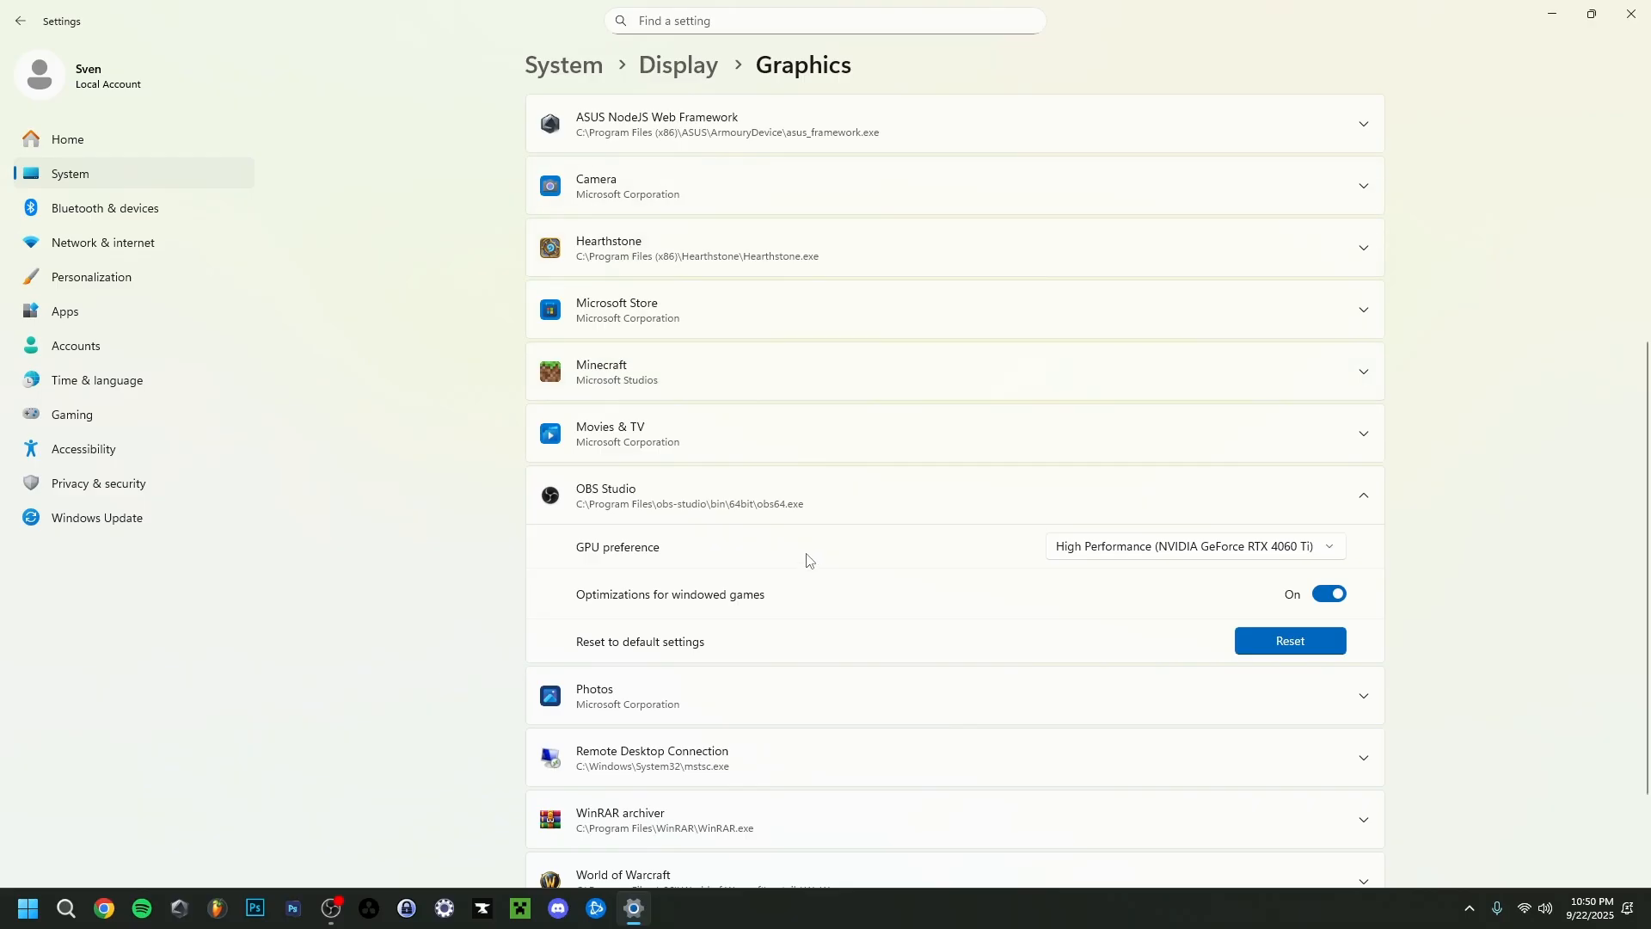
pyautogui.click(1108, 556)
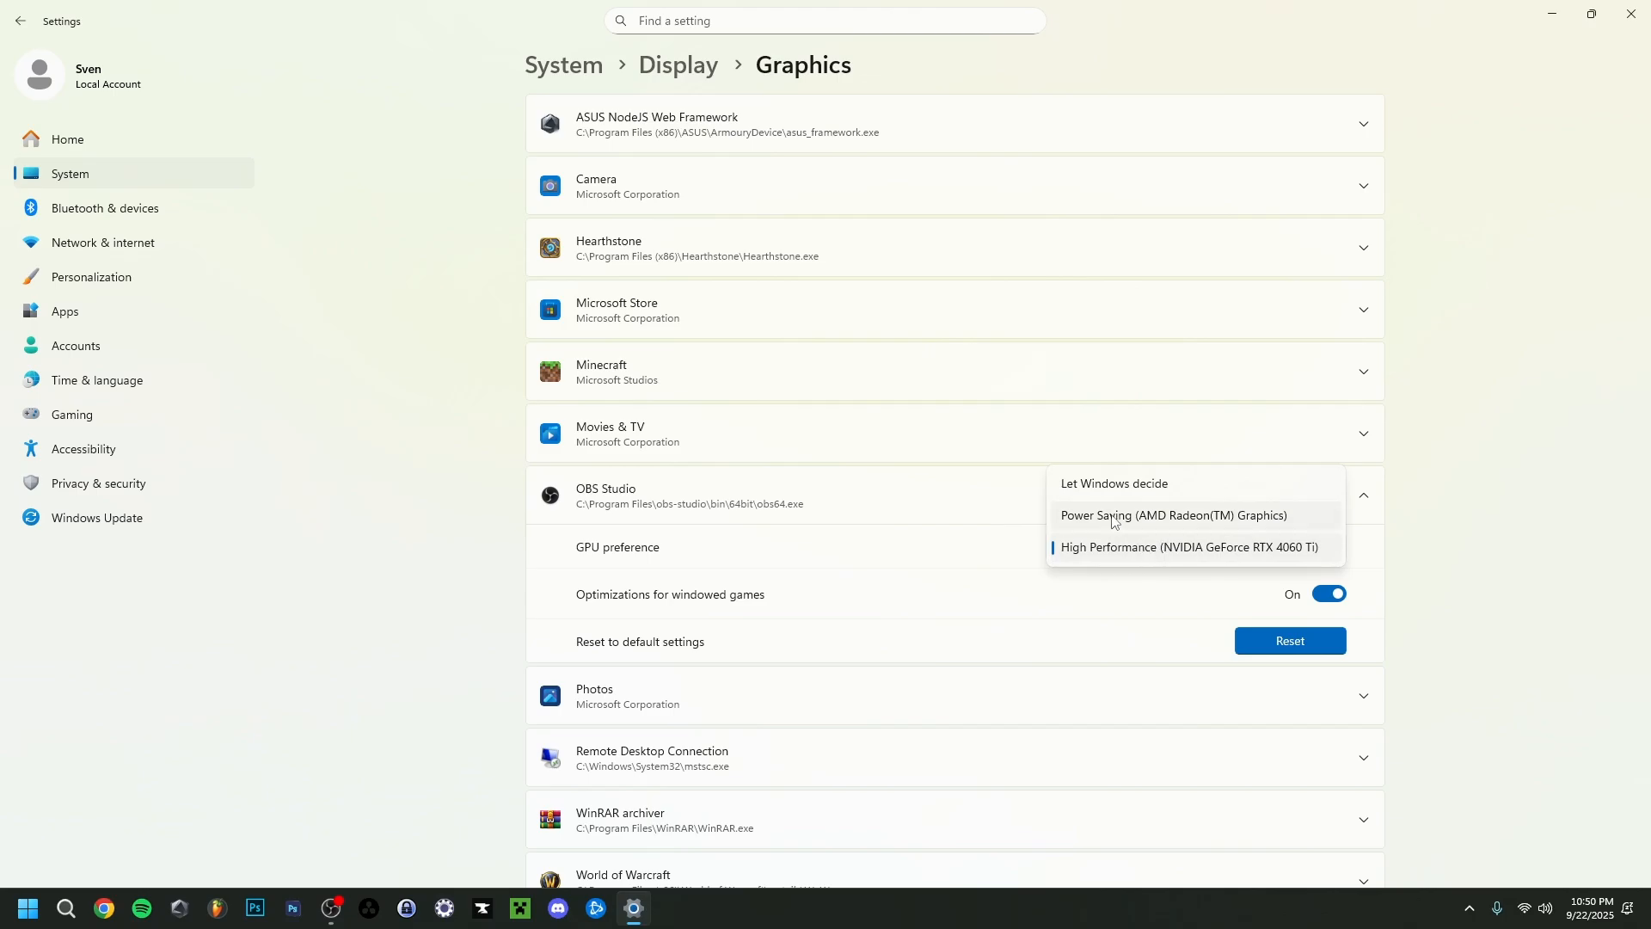
pyautogui.click(1133, 552)
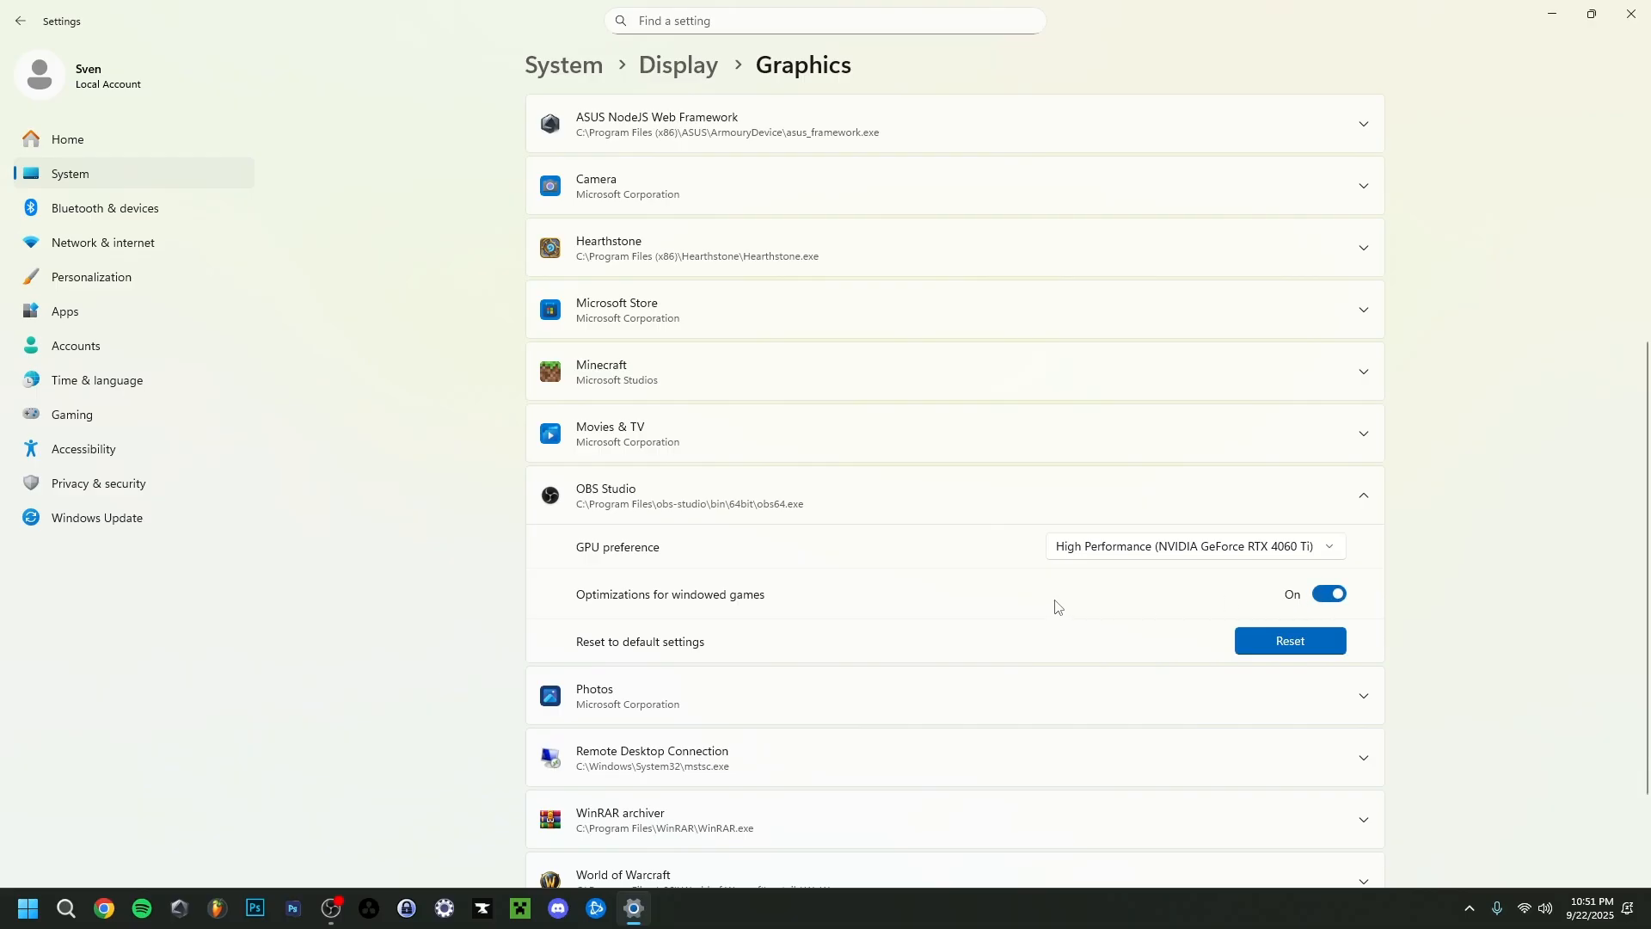
pyautogui.hotkey('alt', 'F4')
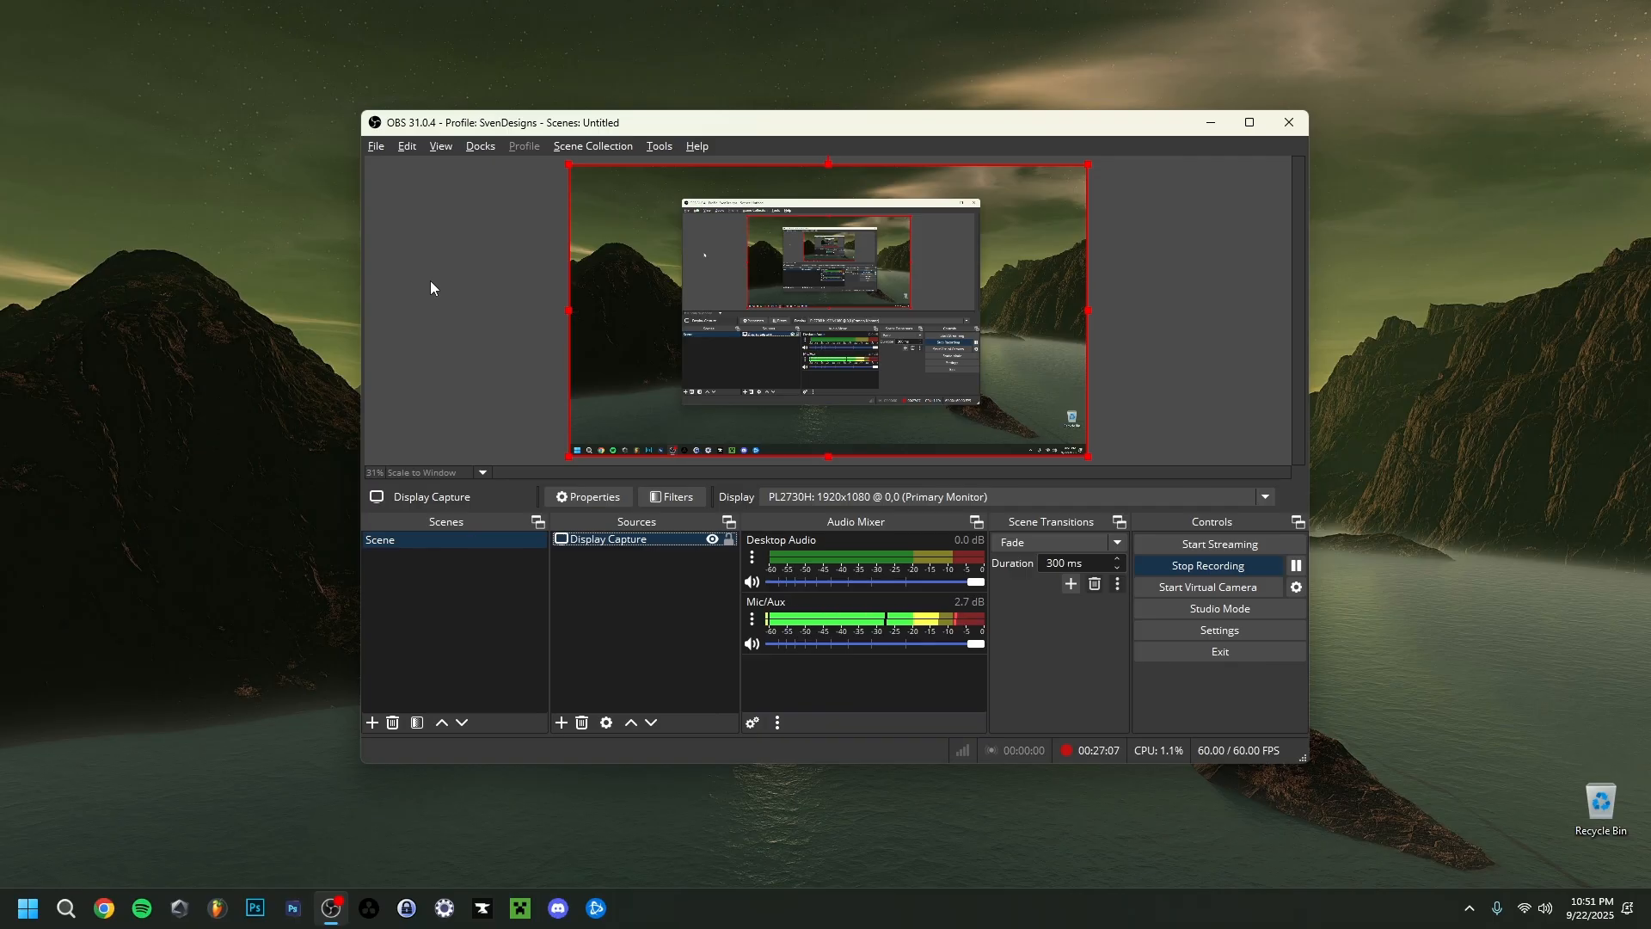